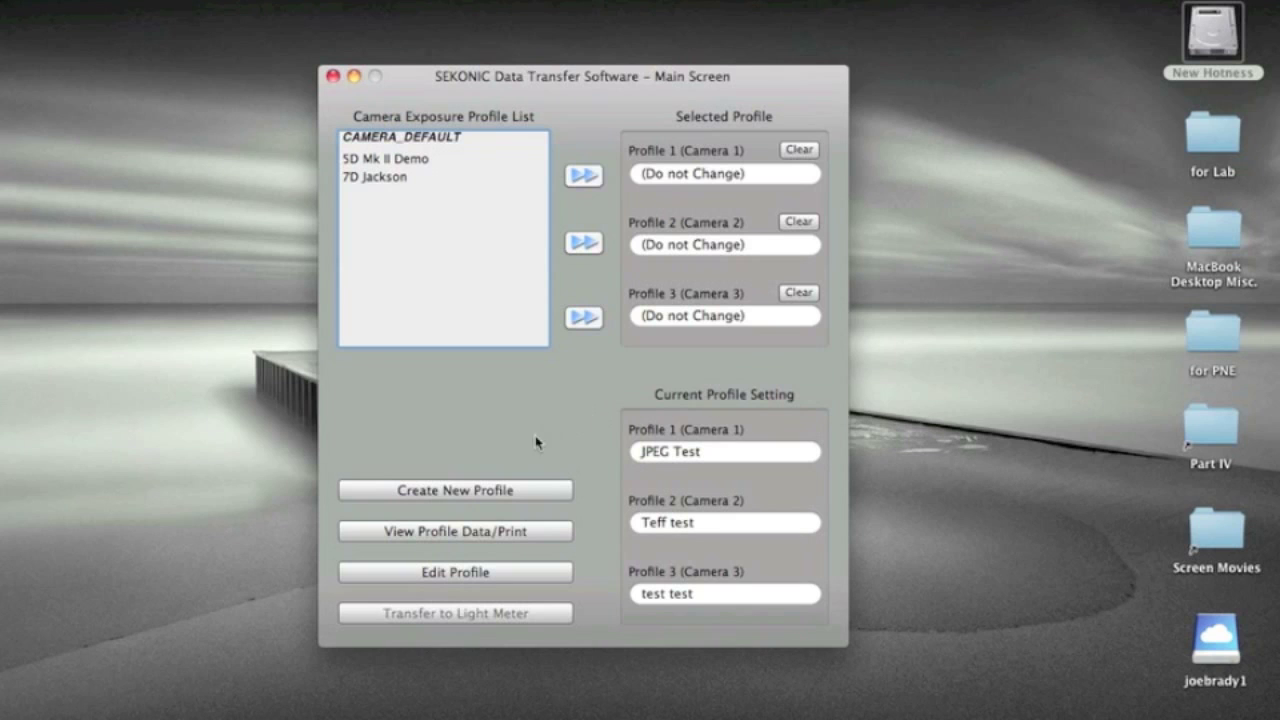
# Start a new camera exposure profile in Quick Mode using Exposure Profile Target II.
pyautogui.click(489, 490)
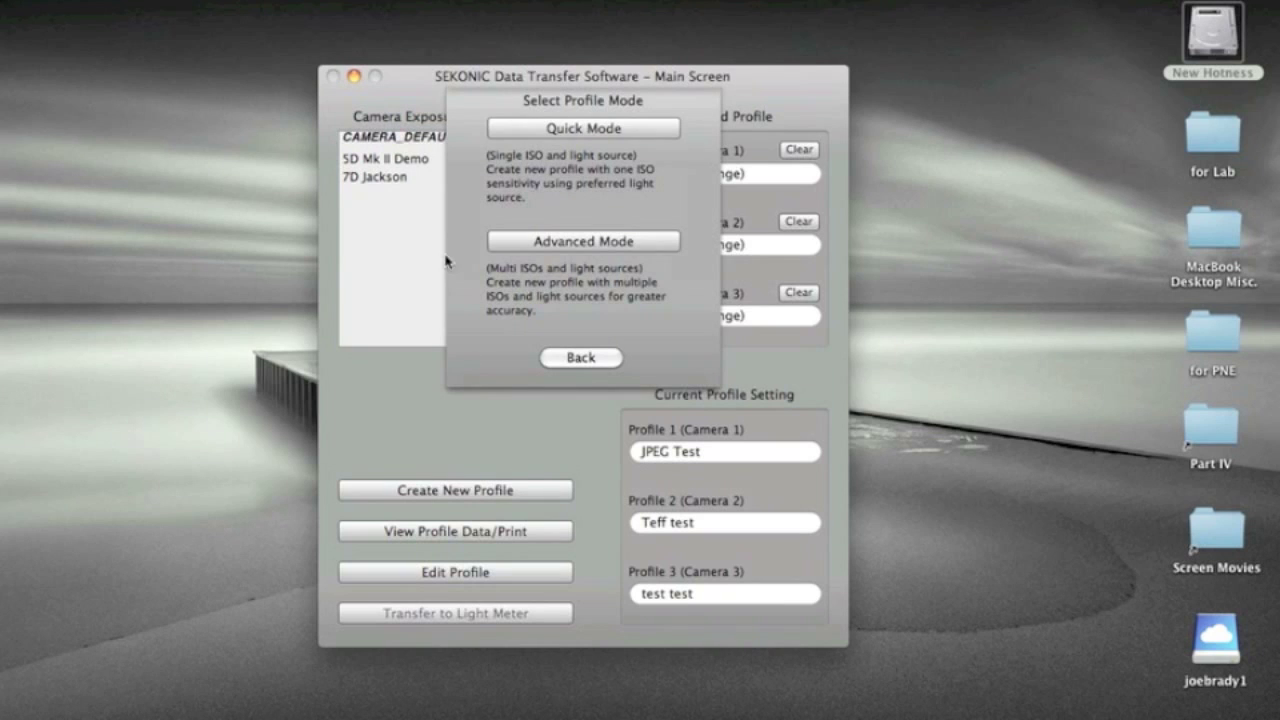
pyautogui.click(565, 130)
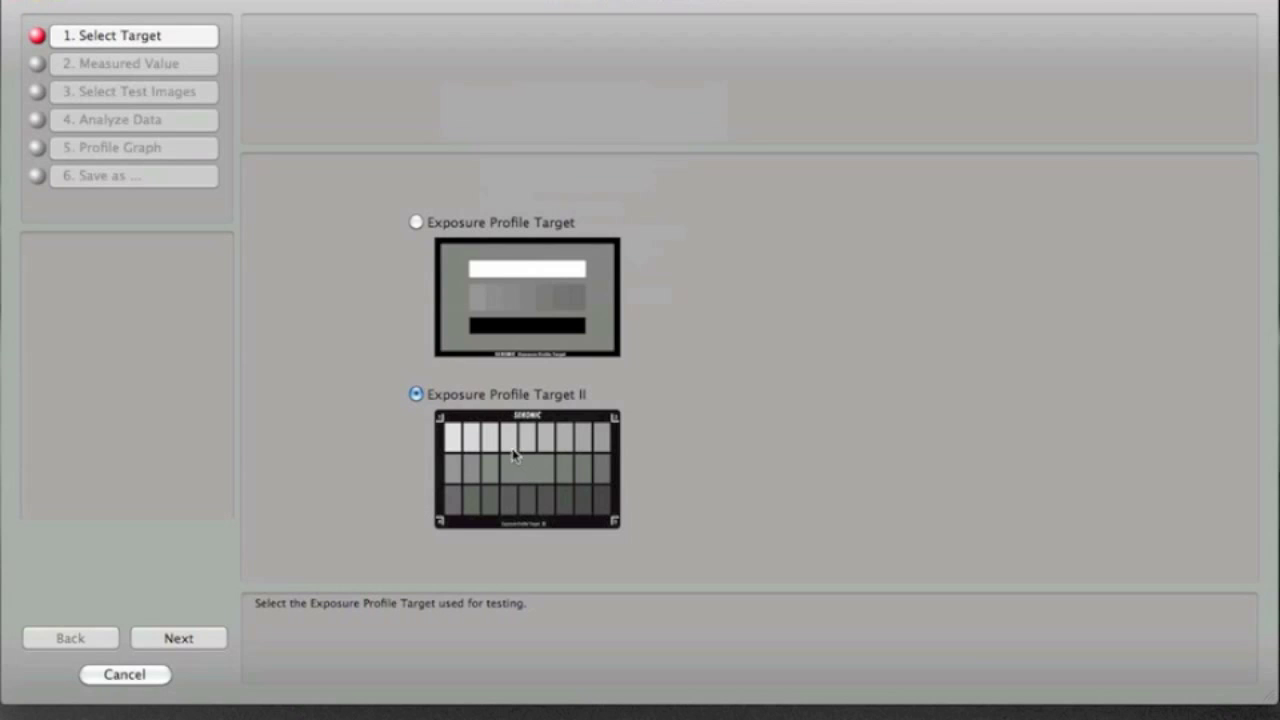
pyautogui.click(195, 640)
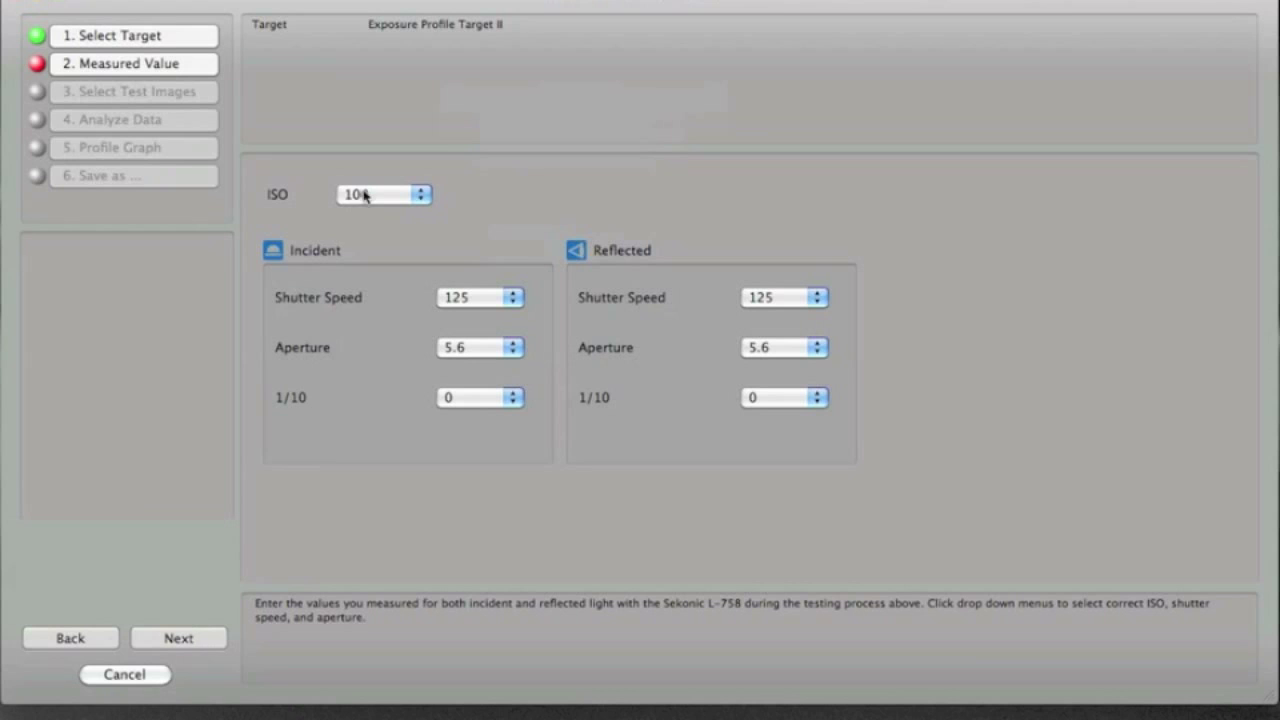
# Set the ISO to 200 and the incident reading to shutter speed 60, aperture 8.0 and 2 tenths.
pyautogui.click(393, 196)
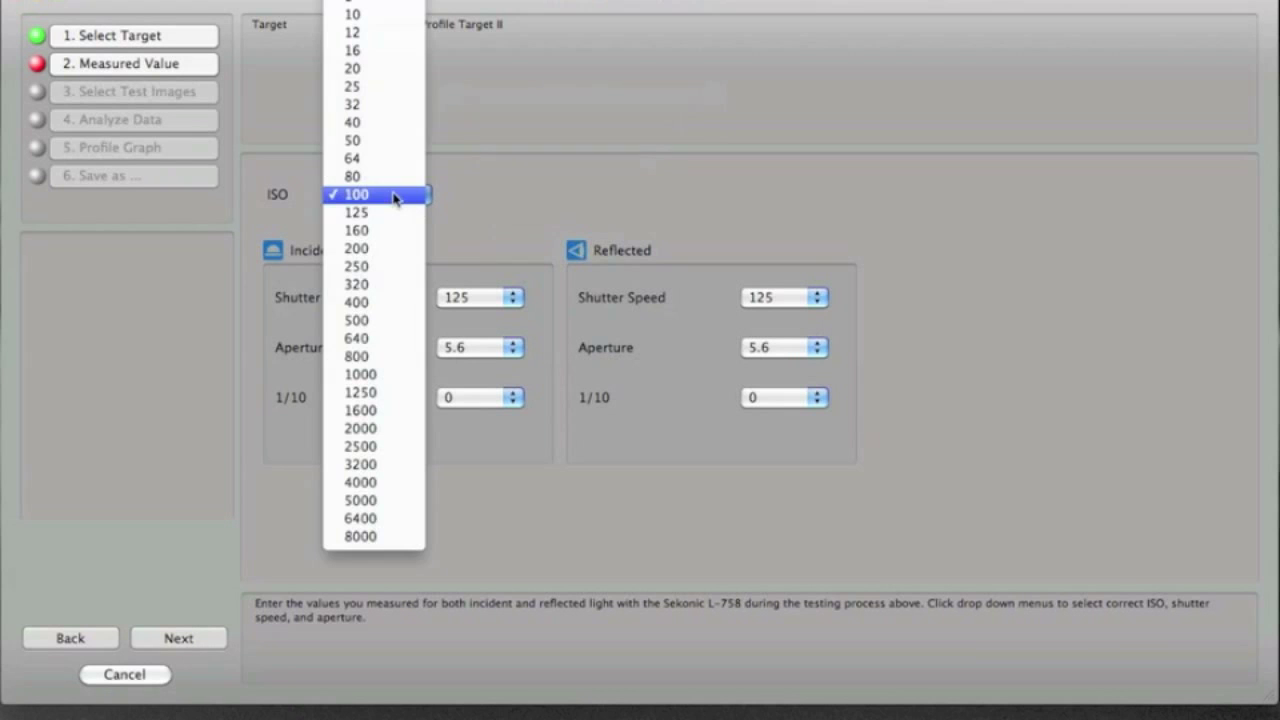
pyautogui.click(390, 249)
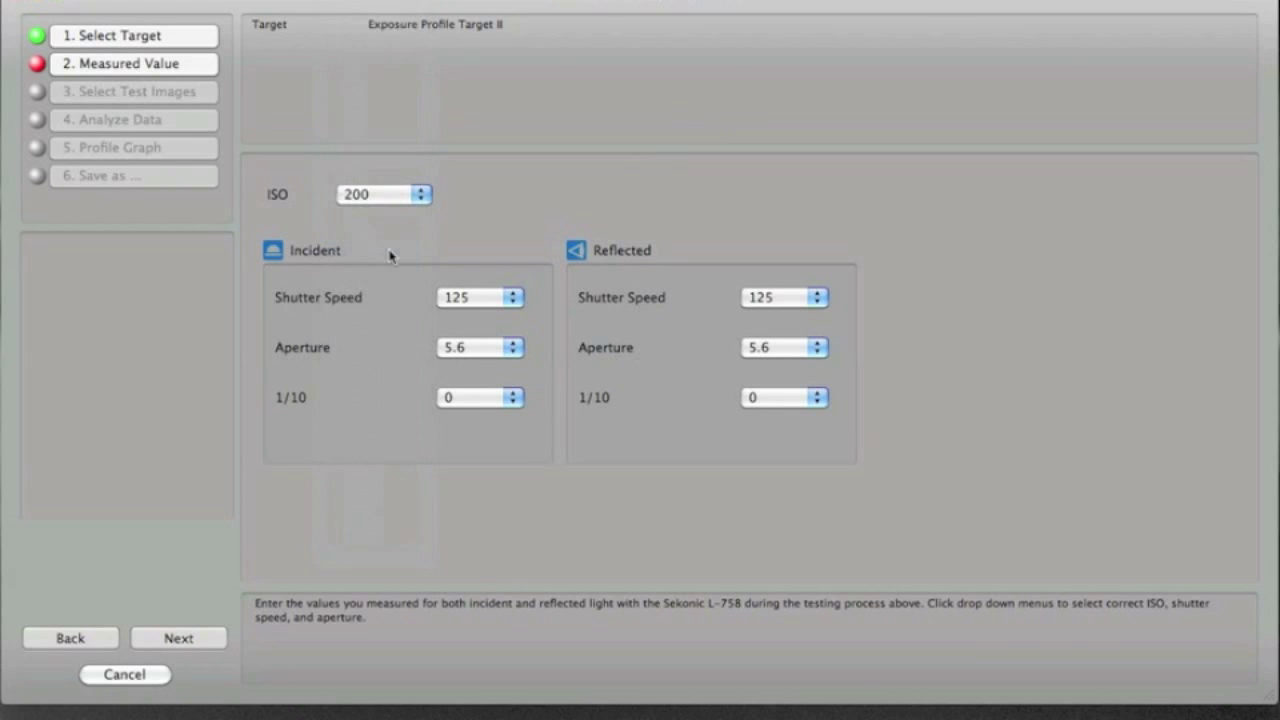
pyautogui.click(476, 303)
pyautogui.click(476, 303)
pyautogui.click(476, 303)
pyautogui.click(474, 280)
pyautogui.click(493, 355)
pyautogui.click(496, 364)
pyautogui.click(491, 398)
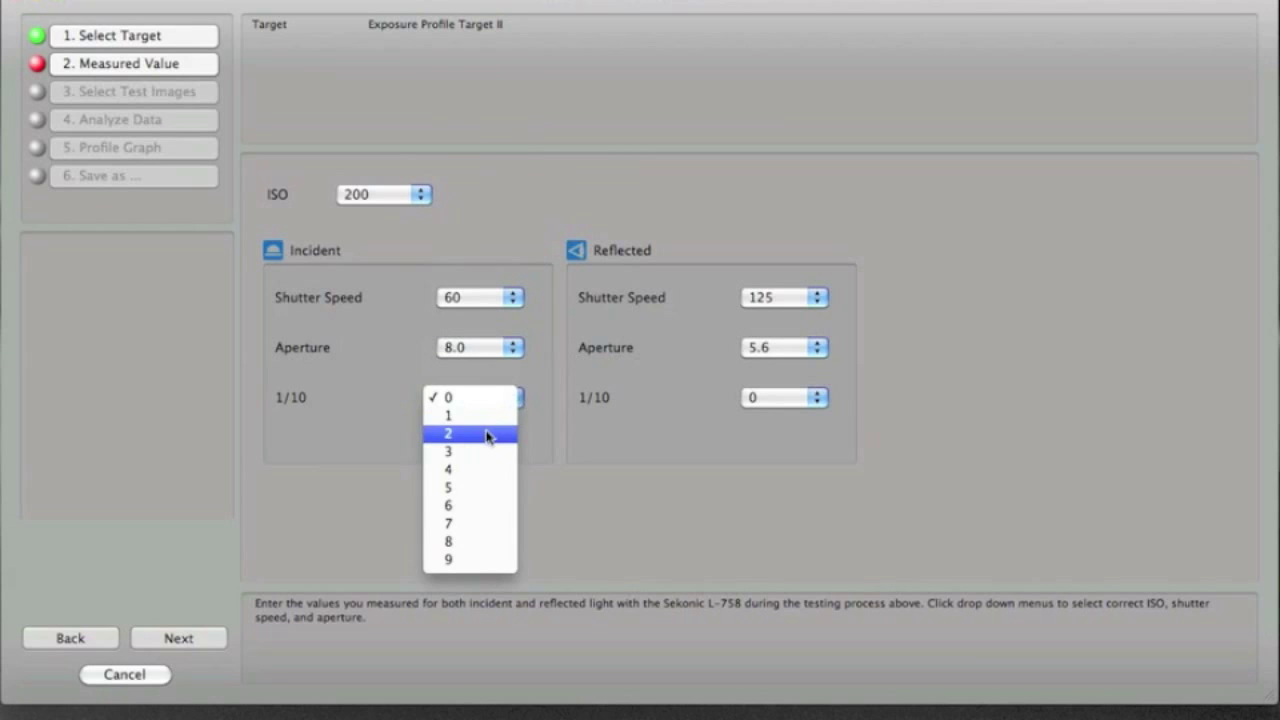
pyautogui.click(487, 434)
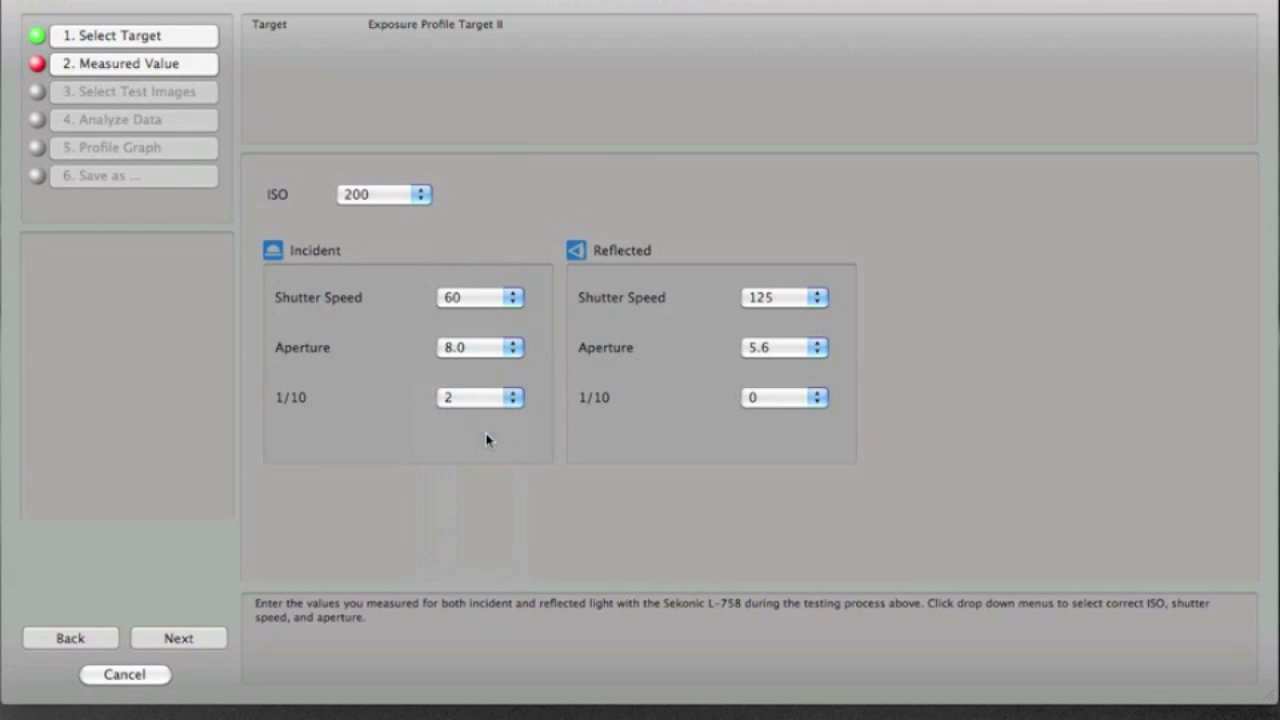
# Set the reflected reading to shutter speed 60, aperture 8.0 and 1 tenth.
pyautogui.click(767, 304)
pyautogui.click(770, 280)
pyautogui.click(777, 349)
pyautogui.click(778, 365)
pyautogui.click(786, 400)
pyautogui.click(787, 418)
# Load the New DTS Video folder and choose _MG_1569.JPG, _MG_1570.JPG and _MG_1571.JPG as the test images.
pyautogui.click(186, 639)
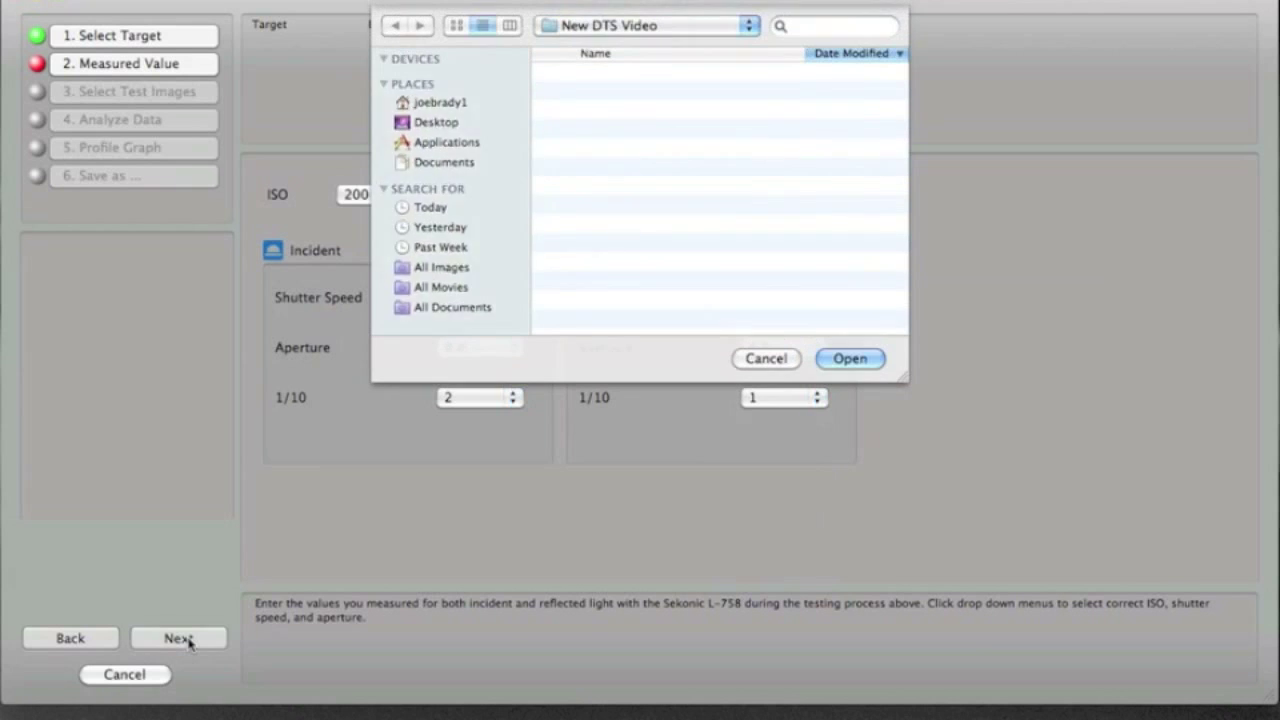
pyautogui.click(850, 360)
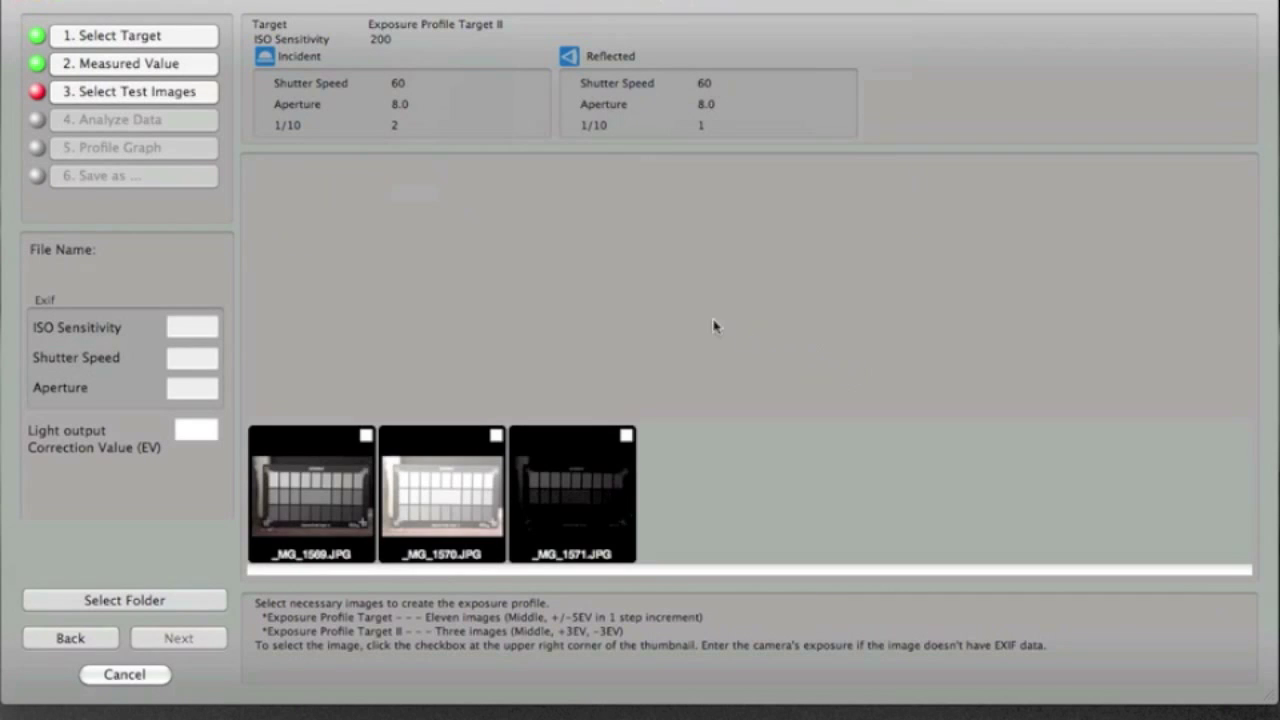
pyautogui.click(334, 492)
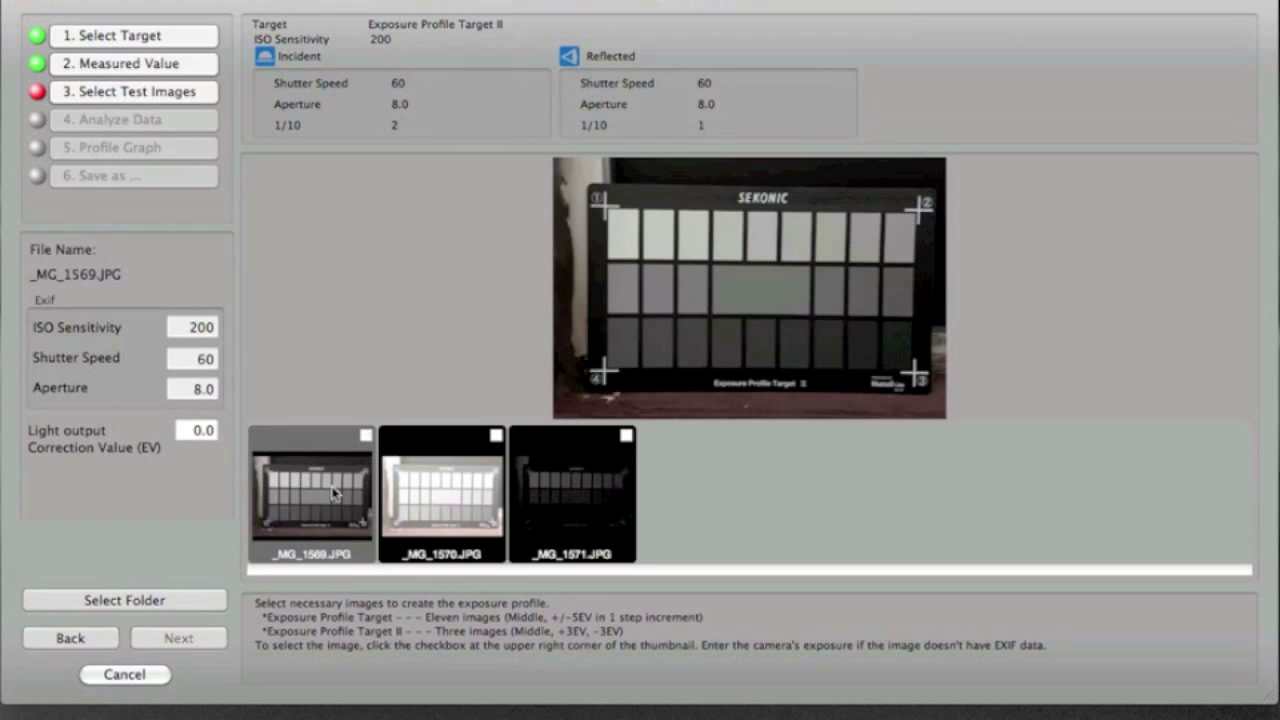
pyautogui.click(496, 436)
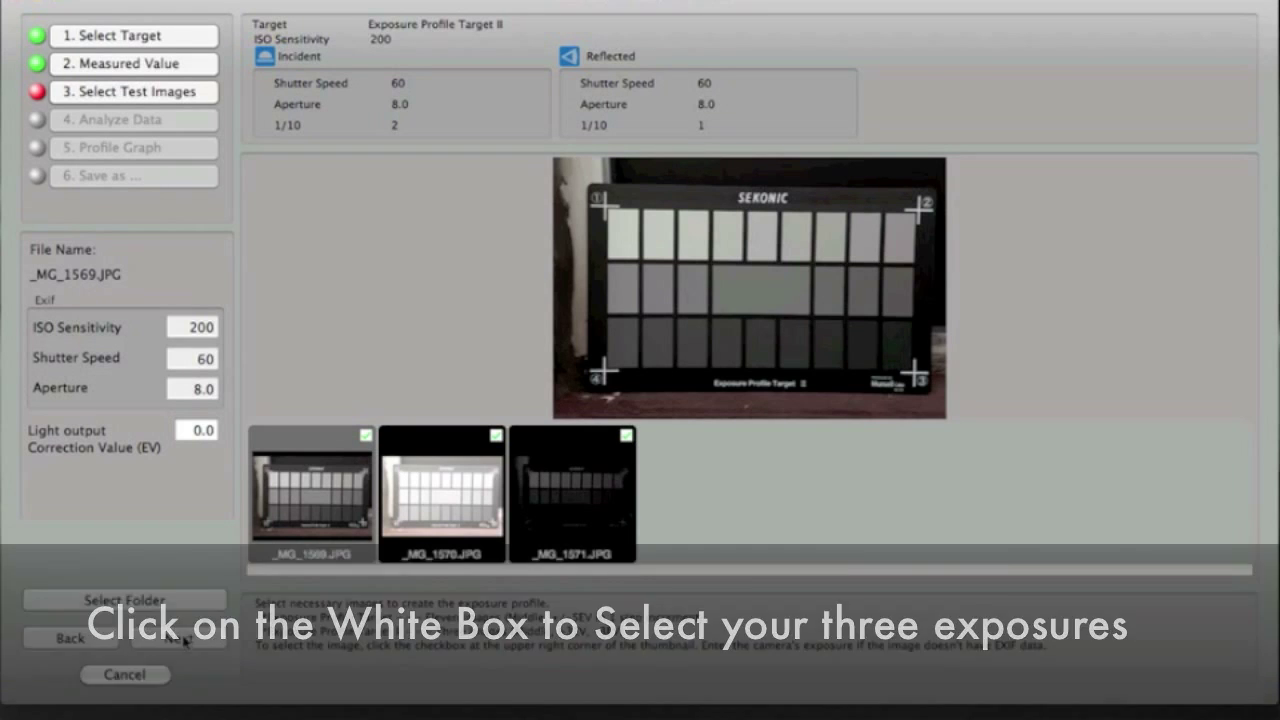
pyautogui.click(180, 640)
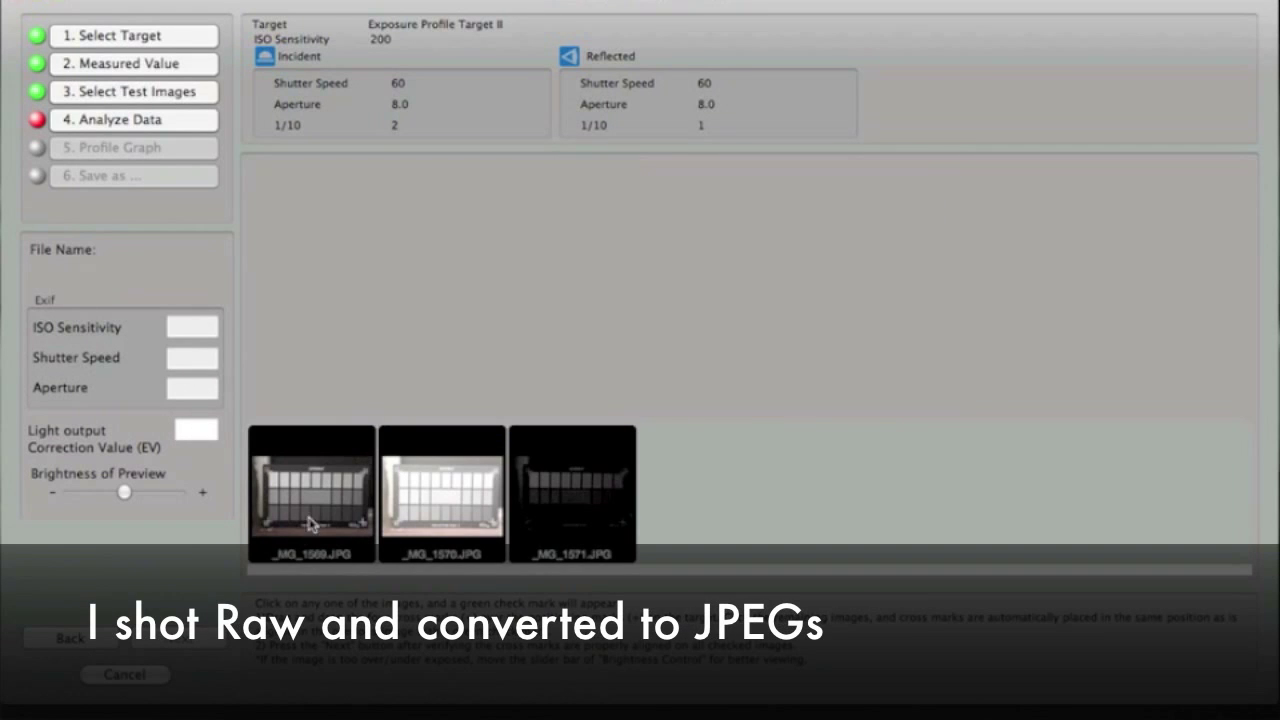
# Align the four green cross marks with the target's corner positioning marks on _MG_1569.JPG.
pyautogui.click(315, 511)
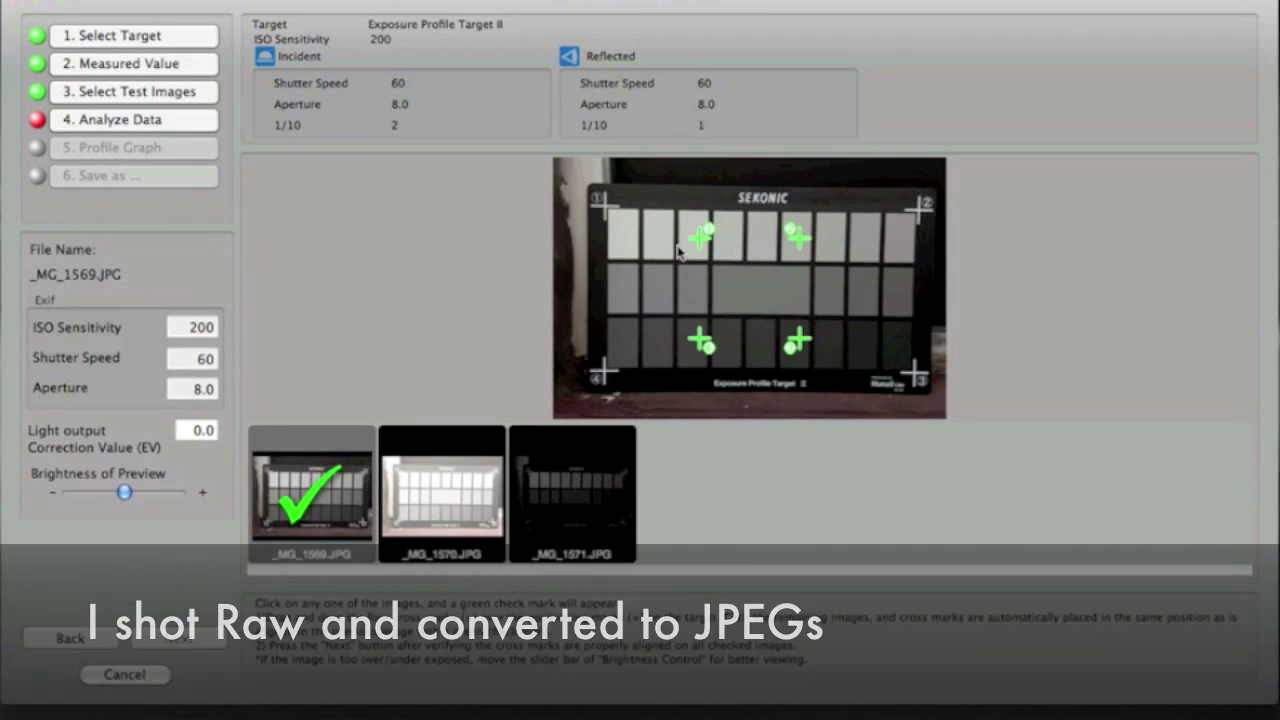
pyautogui.moveTo(702, 238)
pyautogui.mouseDown()
pyautogui.moveTo(652, 212)
pyautogui.moveTo(603, 209)
pyautogui.mouseUp()
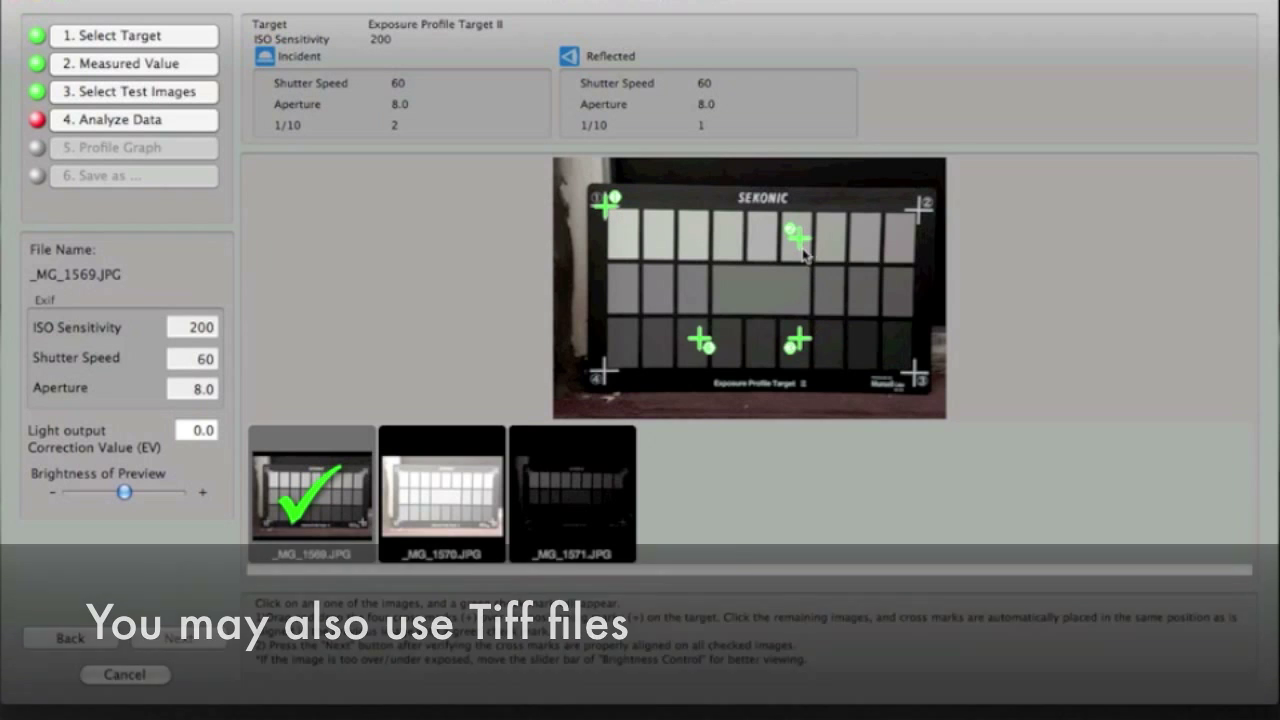
pyautogui.moveTo(806, 254)
pyautogui.mouseDown()
pyautogui.moveTo(926, 218)
pyautogui.moveTo(917, 208)
pyautogui.mouseUp()
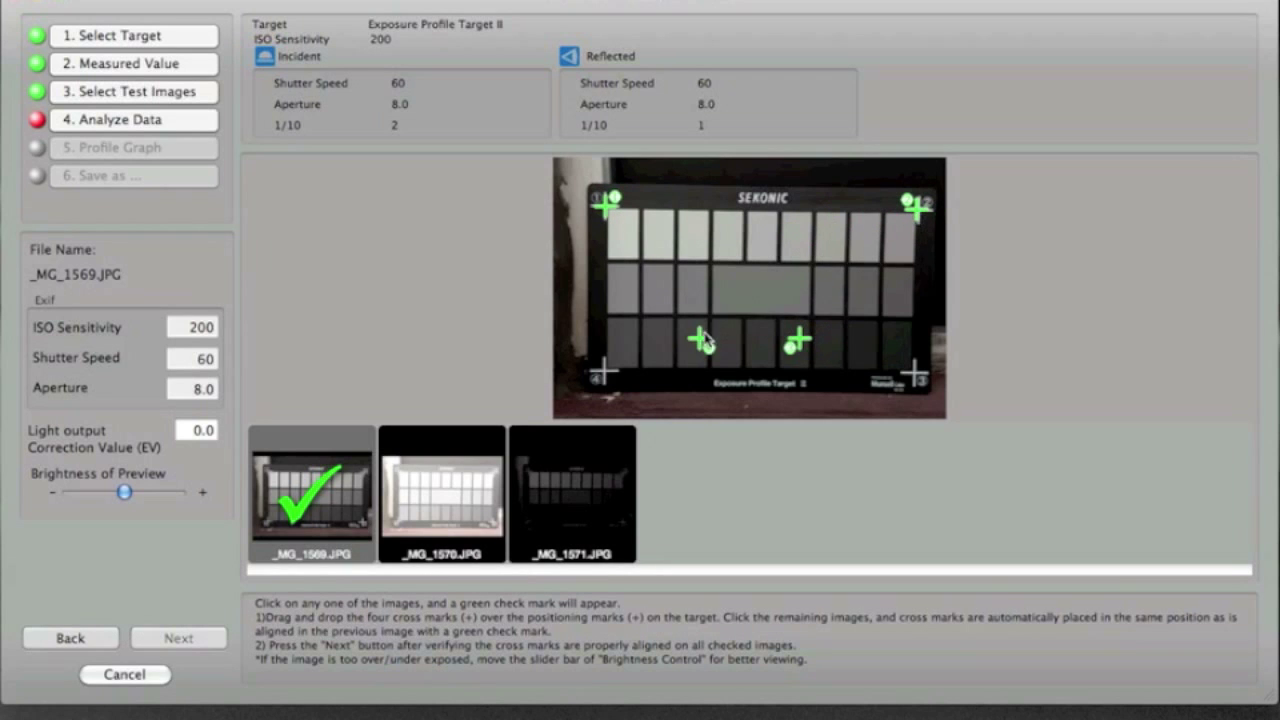
pyautogui.moveTo(706, 345); pyautogui.dragTo(611, 377)
pyautogui.moveTo(805, 346); pyautogui.dragTo(918, 380)
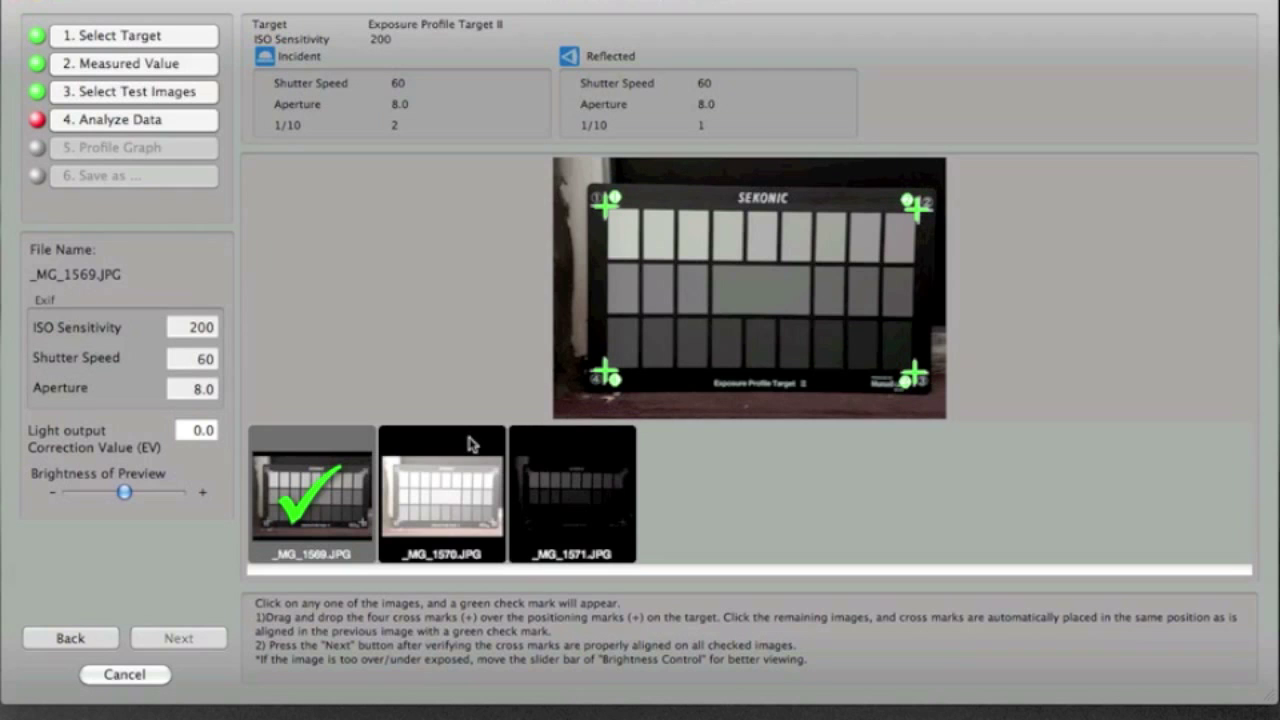
# Apply the cross mark positions to _MG_1570.JPG and _MG_1571.JPG and analyze the images to generate the profile graph.
pyautogui.click(438, 516)
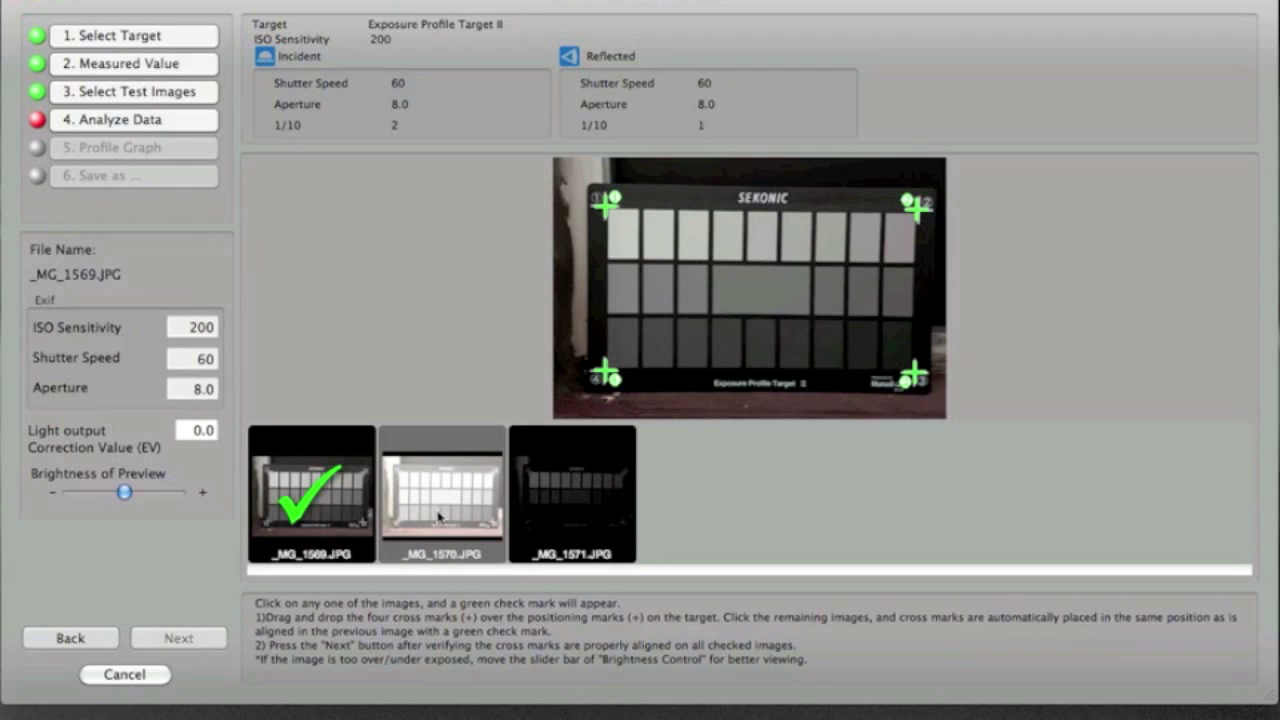
pyautogui.click(438, 516)
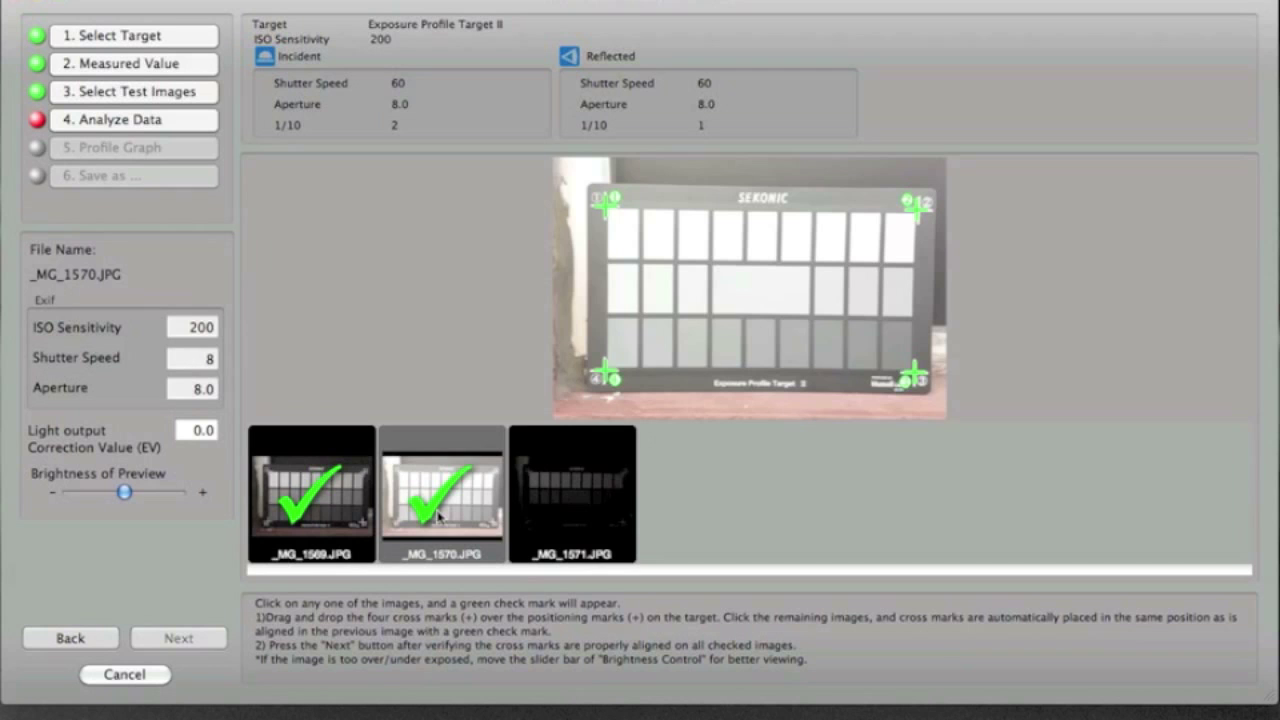
pyautogui.click(564, 492)
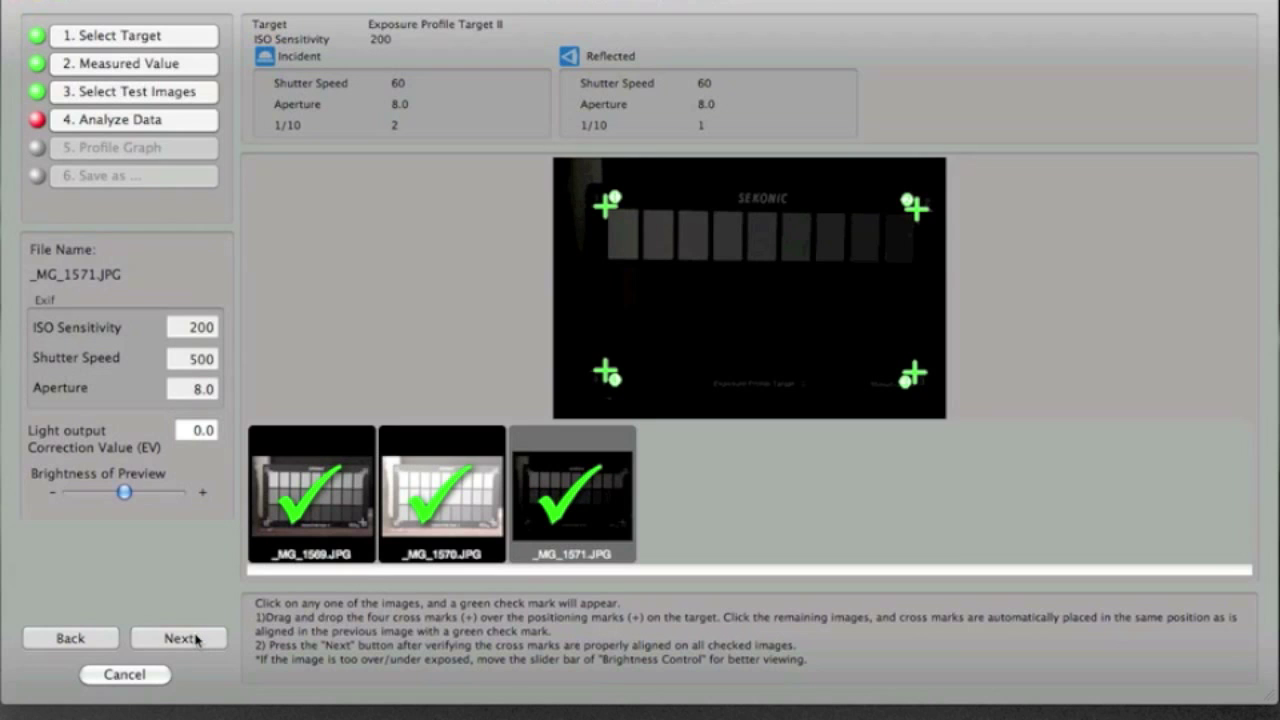
pyautogui.click(180, 638)
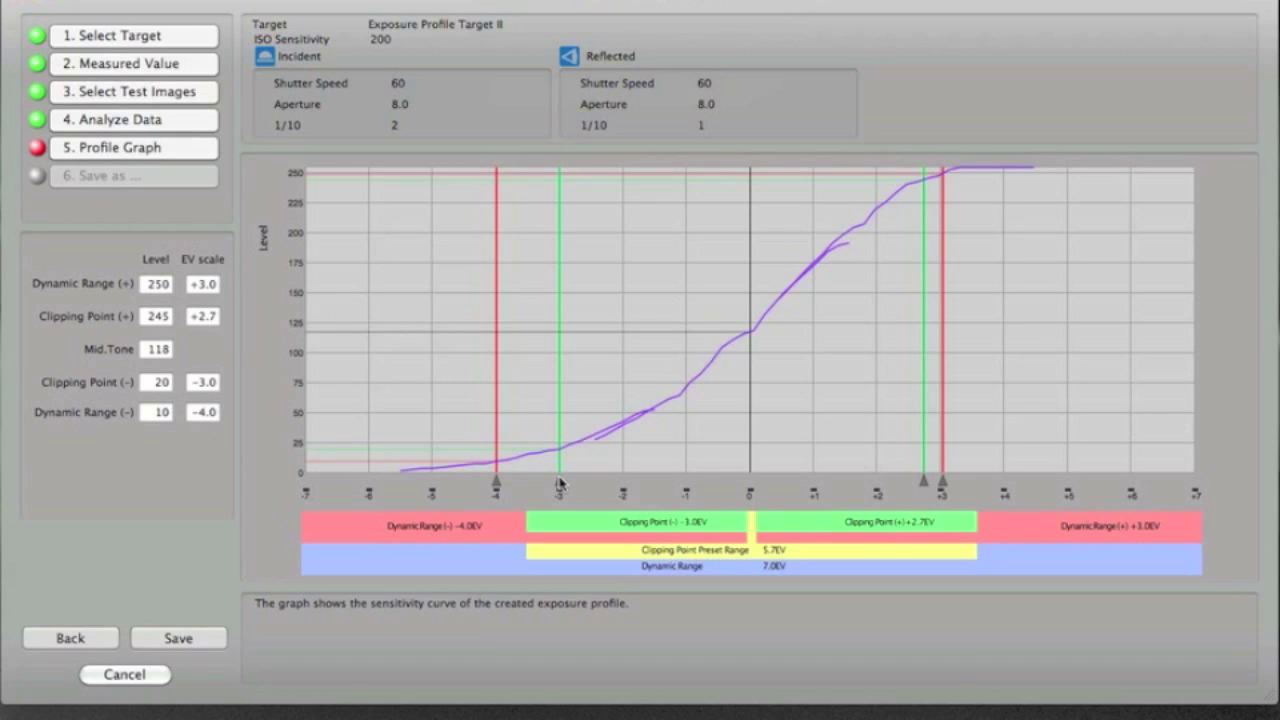
# Save the exposure profile under the name "5D Mk II 28-70 f2.8".
pyautogui.click(181, 643)
pyautogui.write('S')
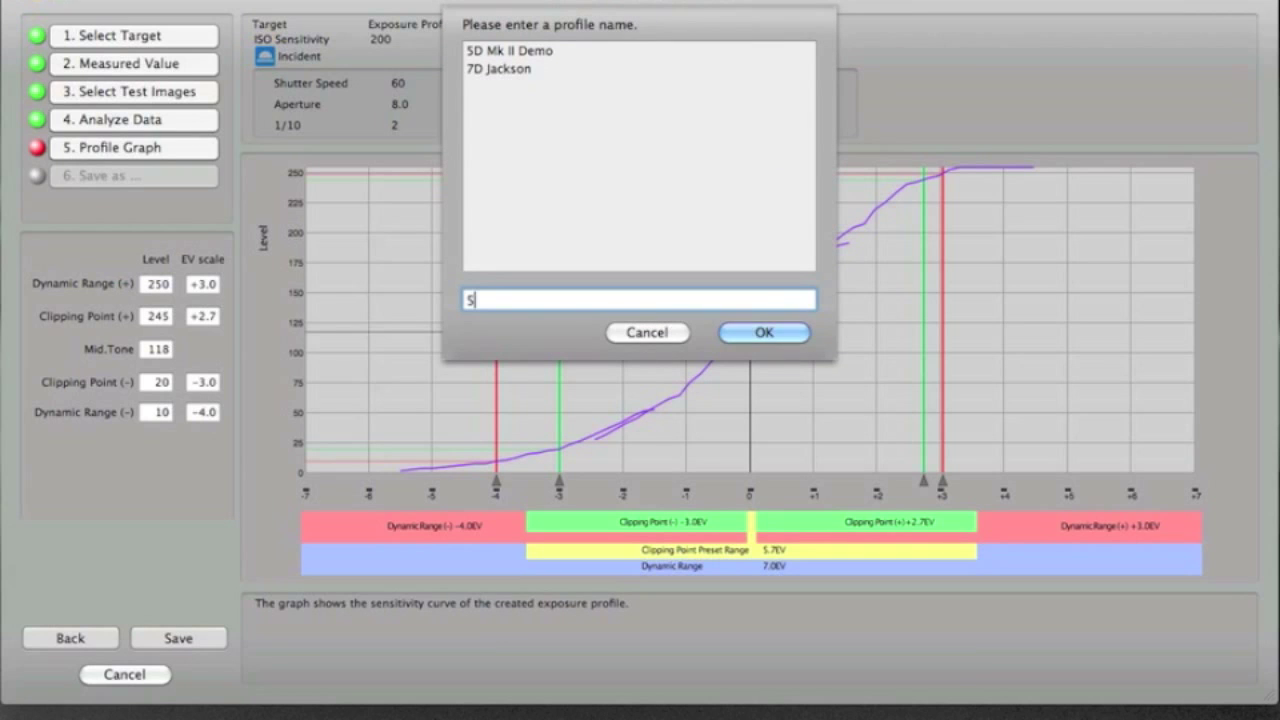
pyautogui.write('D Mak')
pyautogui.press('BackSpace')
pyautogui.press('BackSpace')
pyautogui.write('k II 28-70')
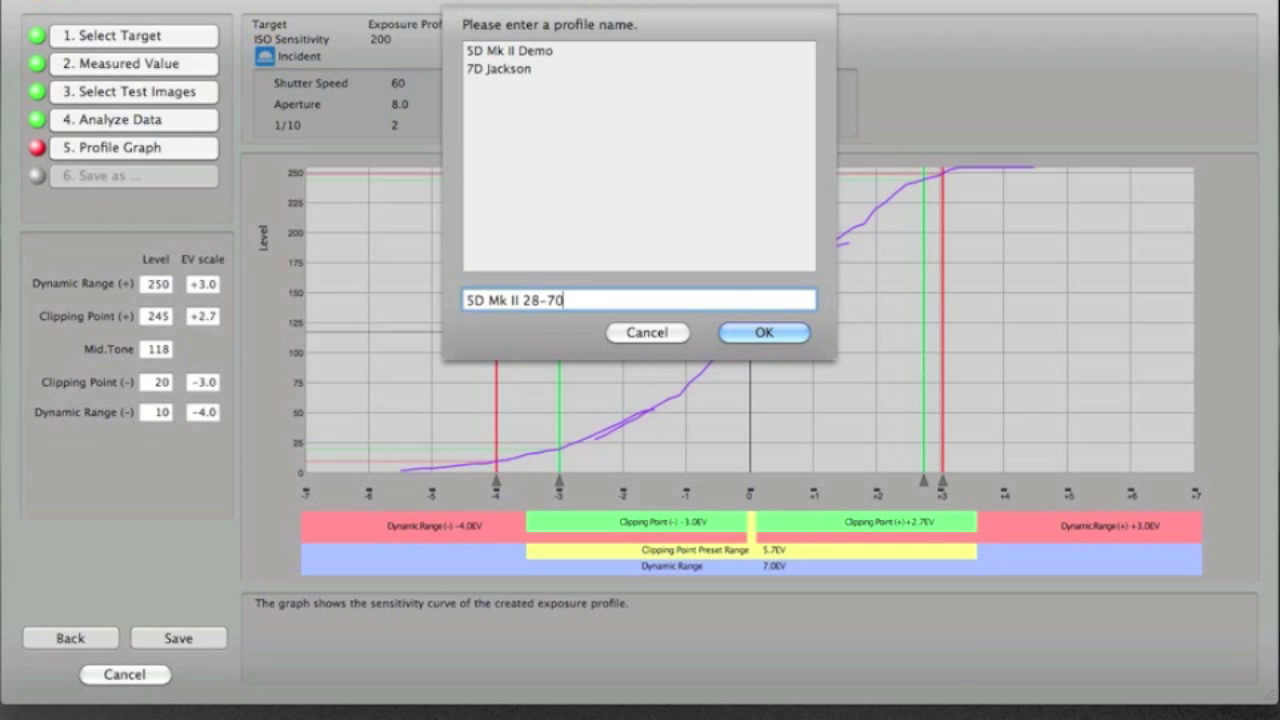
pyautogui.write(' f2.8')
pyautogui.click(762, 332)
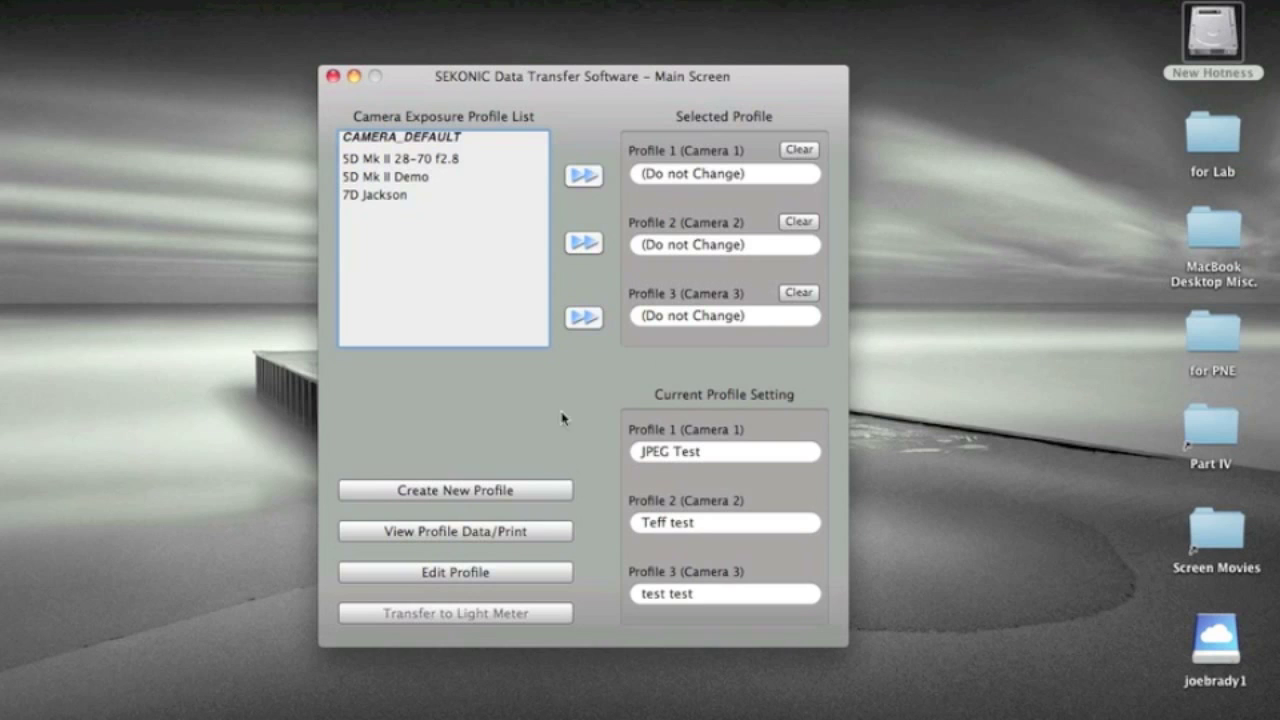
# Open the 5D Mk II 28-70 f2.8 profile for changing its exposure range at ISO 200.
pyautogui.click(490, 576)
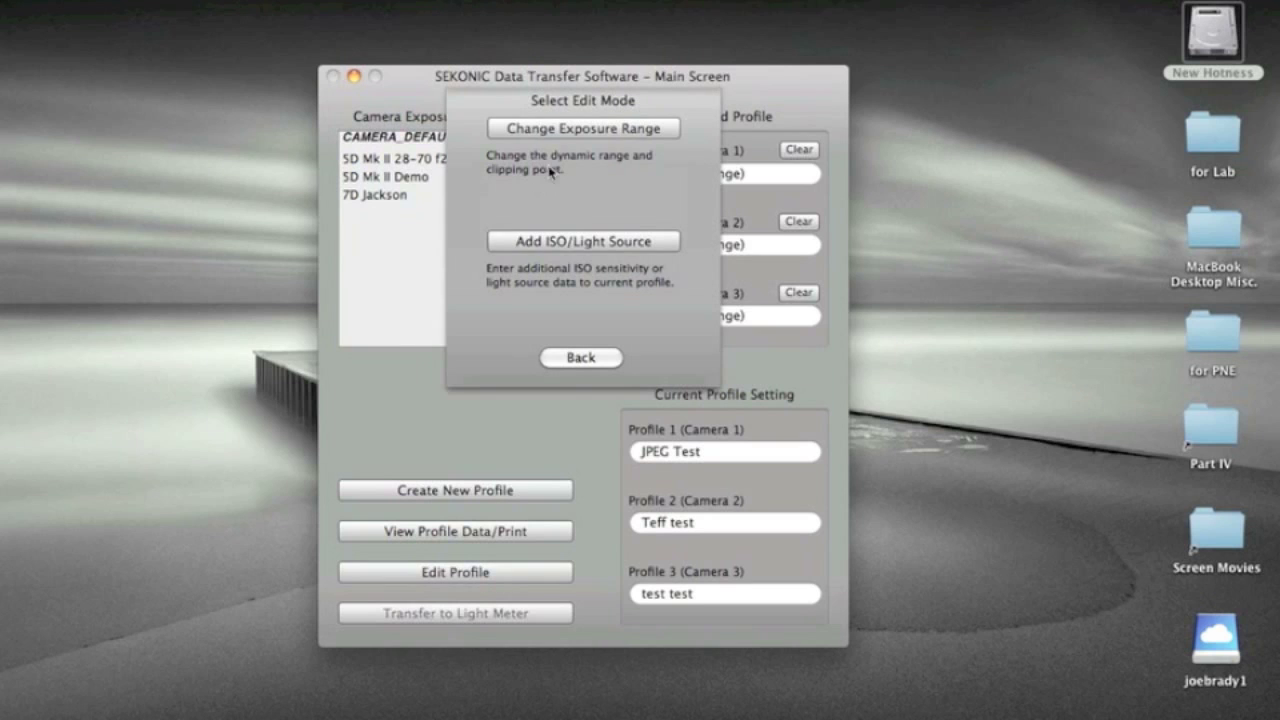
pyautogui.click(613, 133)
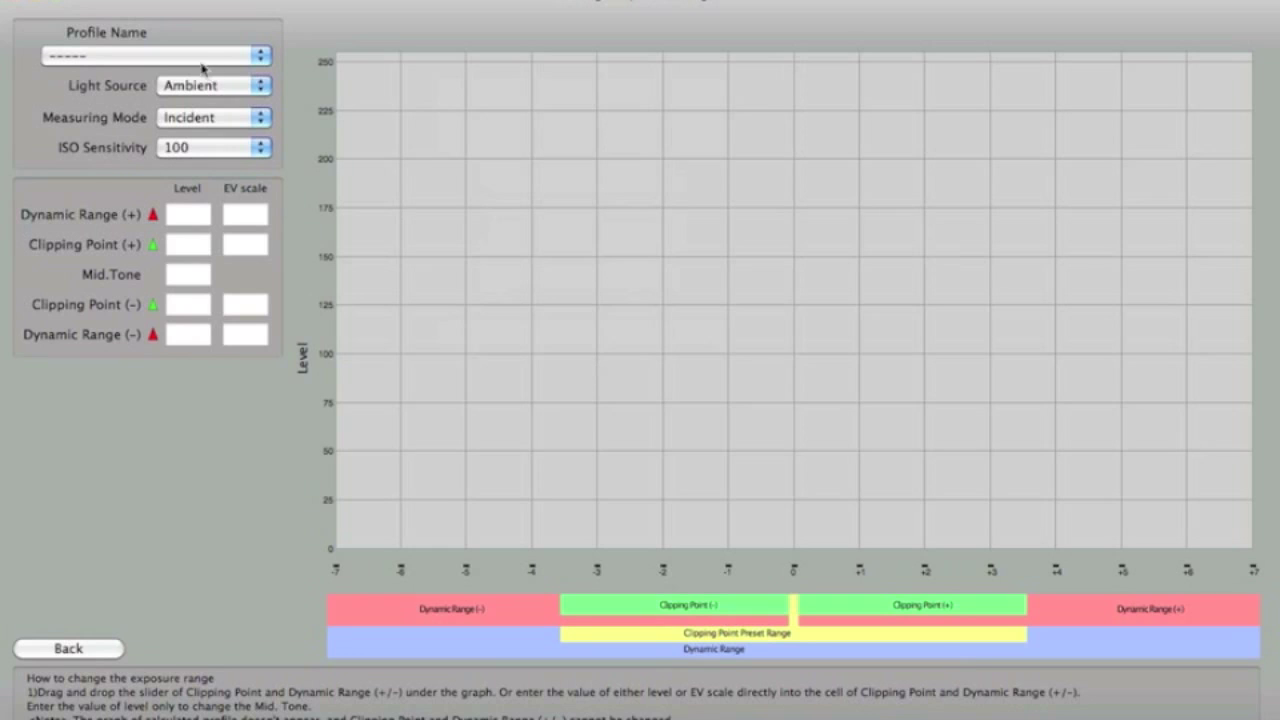
pyautogui.click(200, 61)
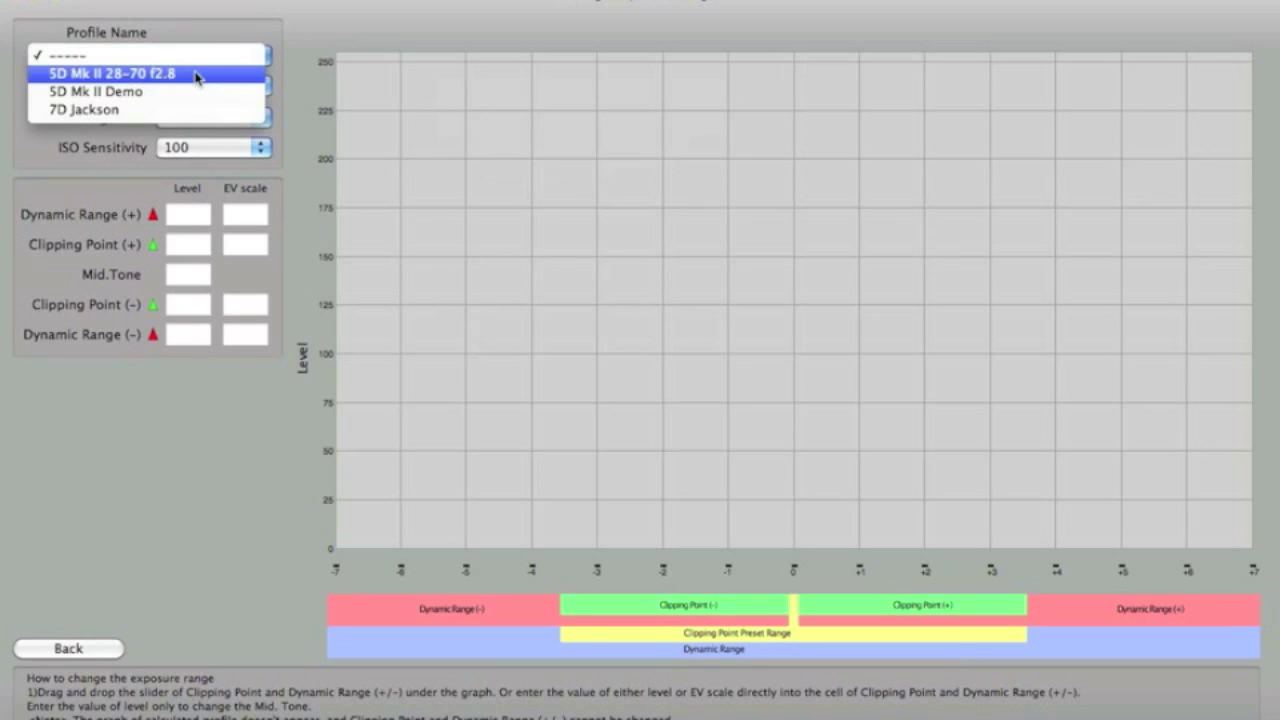
pyautogui.click(200, 74)
pyautogui.click(208, 147)
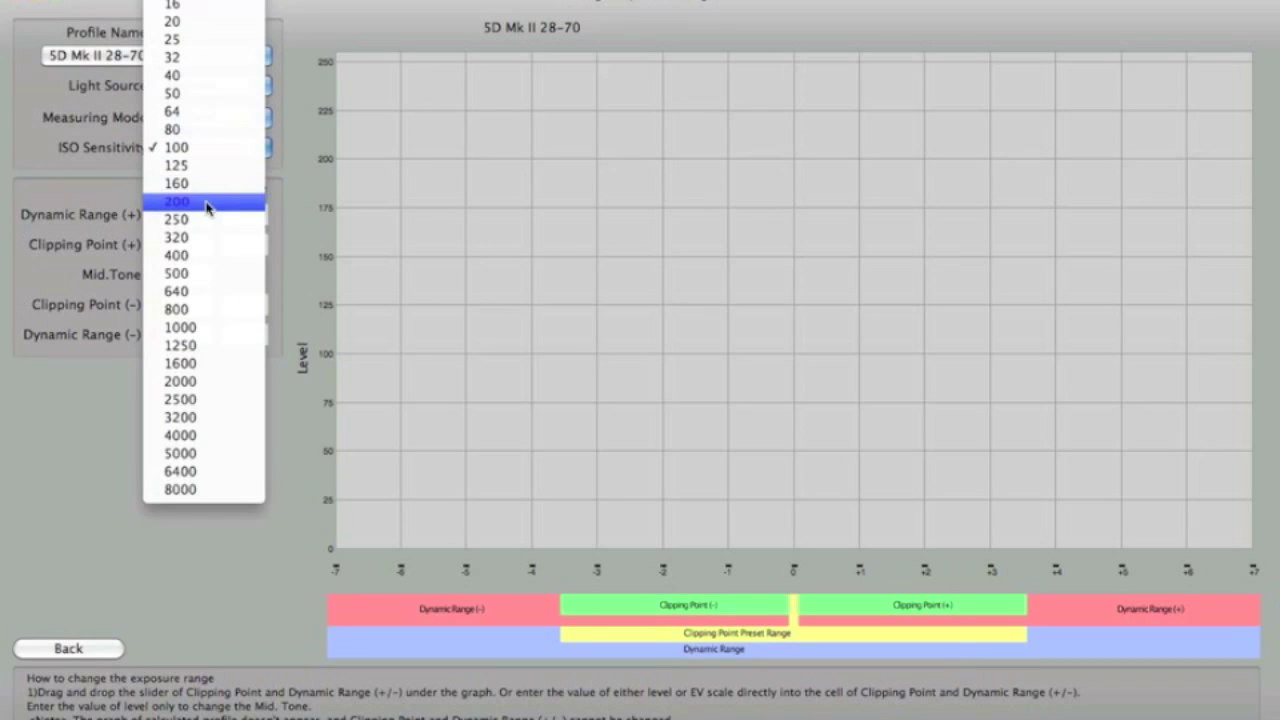
pyautogui.click(208, 201)
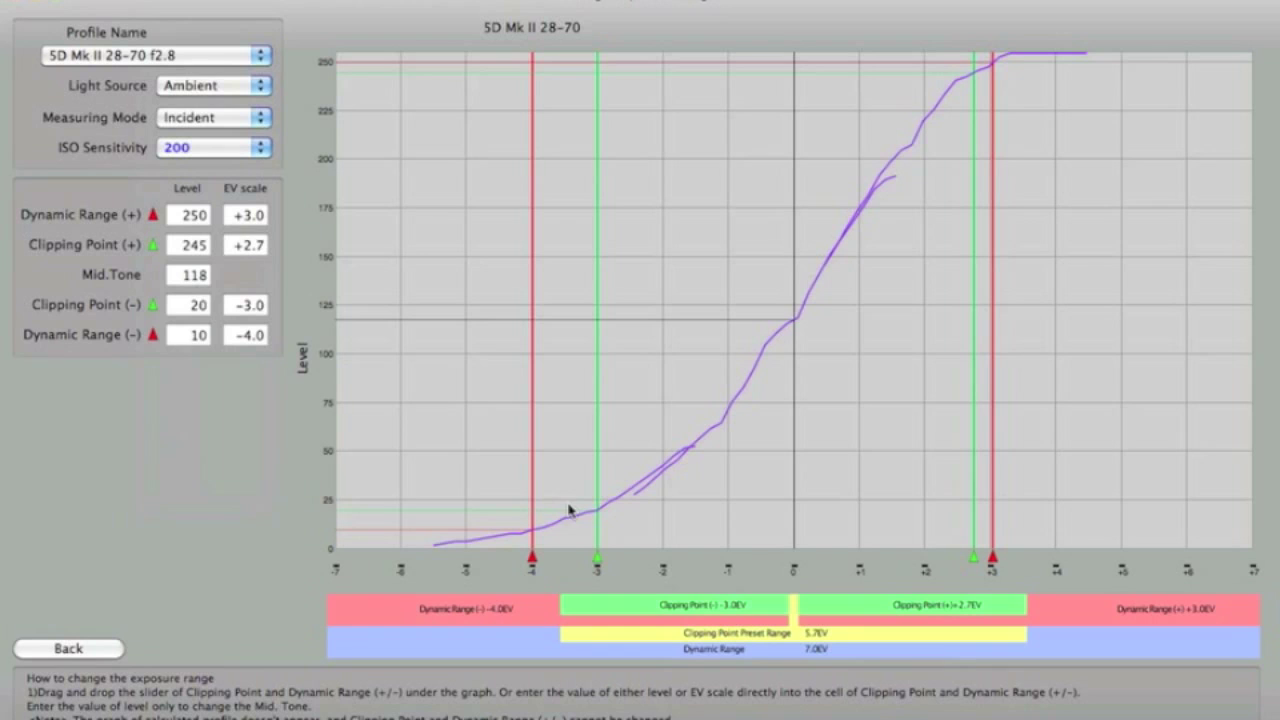
# Move the lower clipping point to -3.6 EV and the upper one to +2.8 EV, overwriting the saved profile.
pyautogui.moveTo(599, 564); pyautogui.dragTo(559, 567)
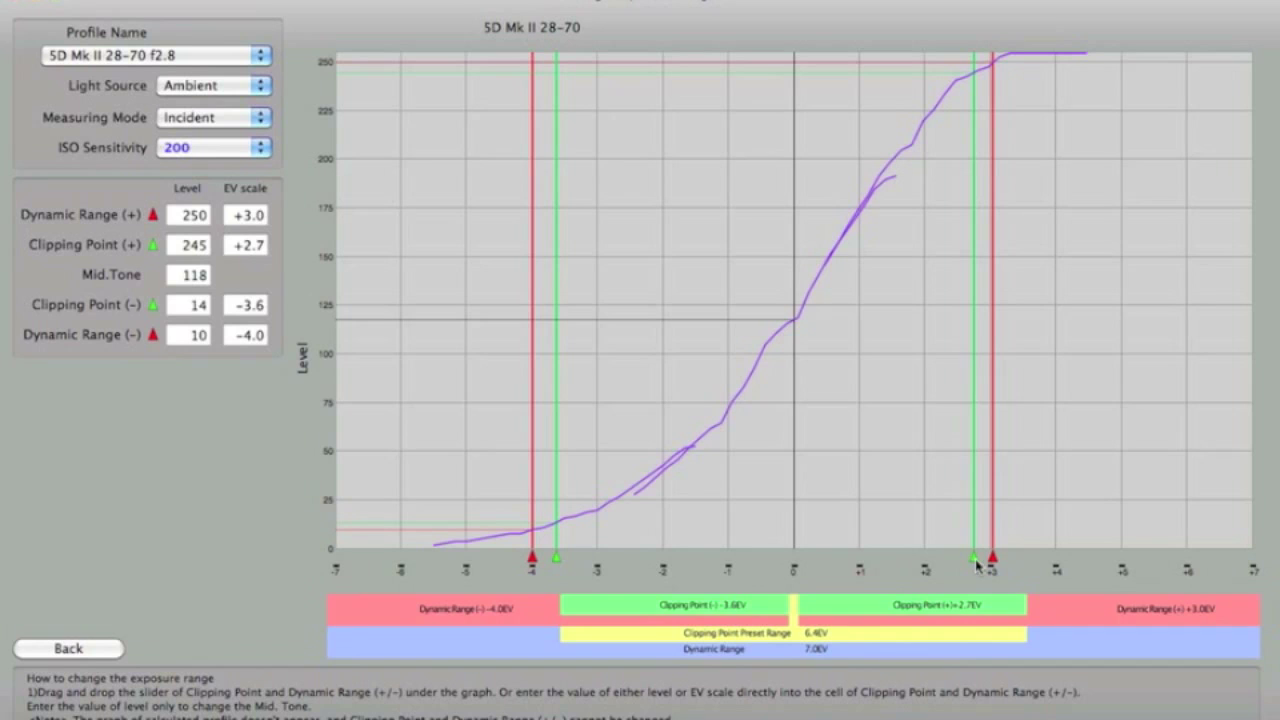
pyautogui.moveTo(975, 565)
pyautogui.mouseDown()
pyautogui.moveTo(964, 565)
pyautogui.moveTo(978, 565)
pyautogui.mouseUp()
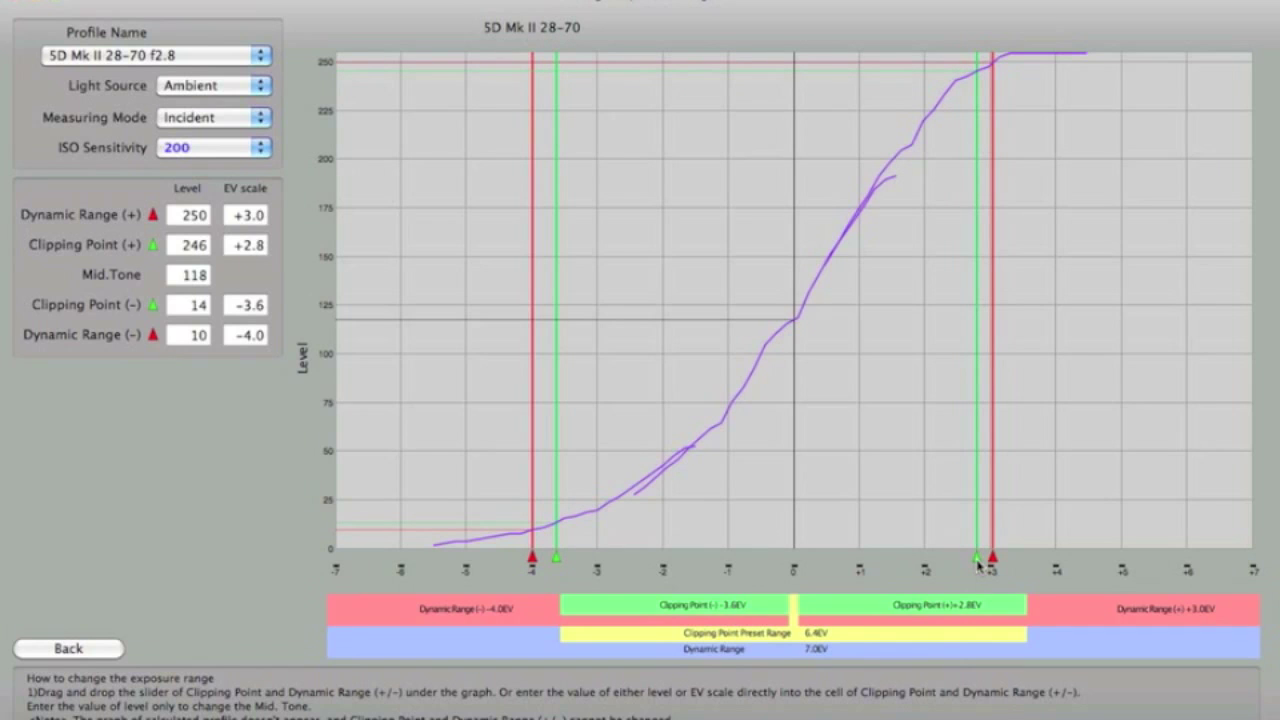
pyautogui.click(97, 652)
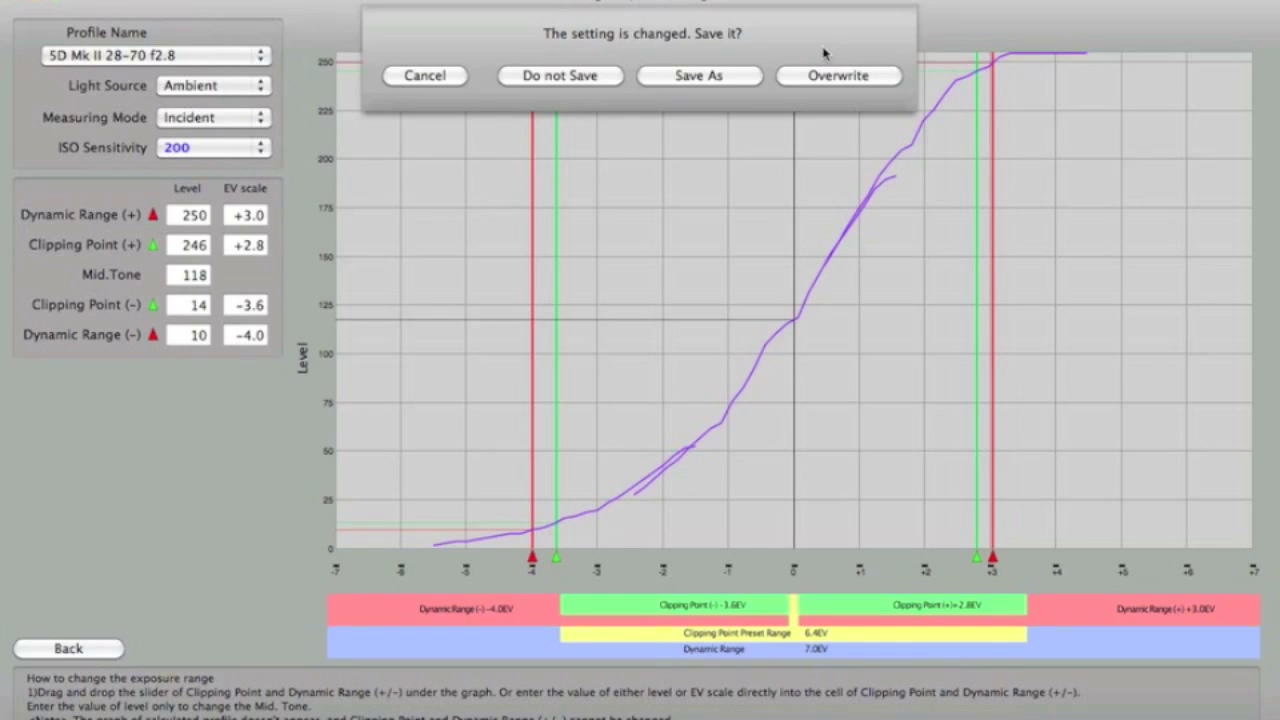
pyautogui.click(826, 76)
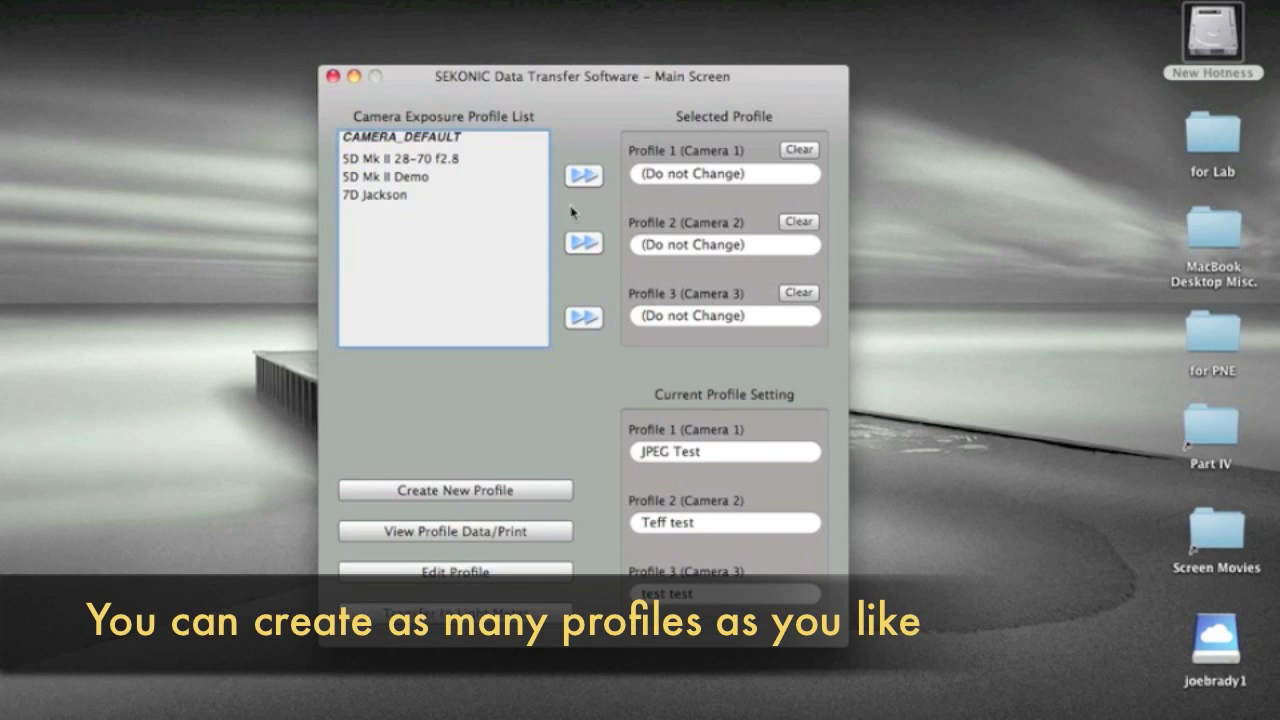
# Assign the 5D Mk II 28-70 f2.8 profile to Camera 1 and the 7D Jackson profile to Camera 2.
pyautogui.click(447, 163)
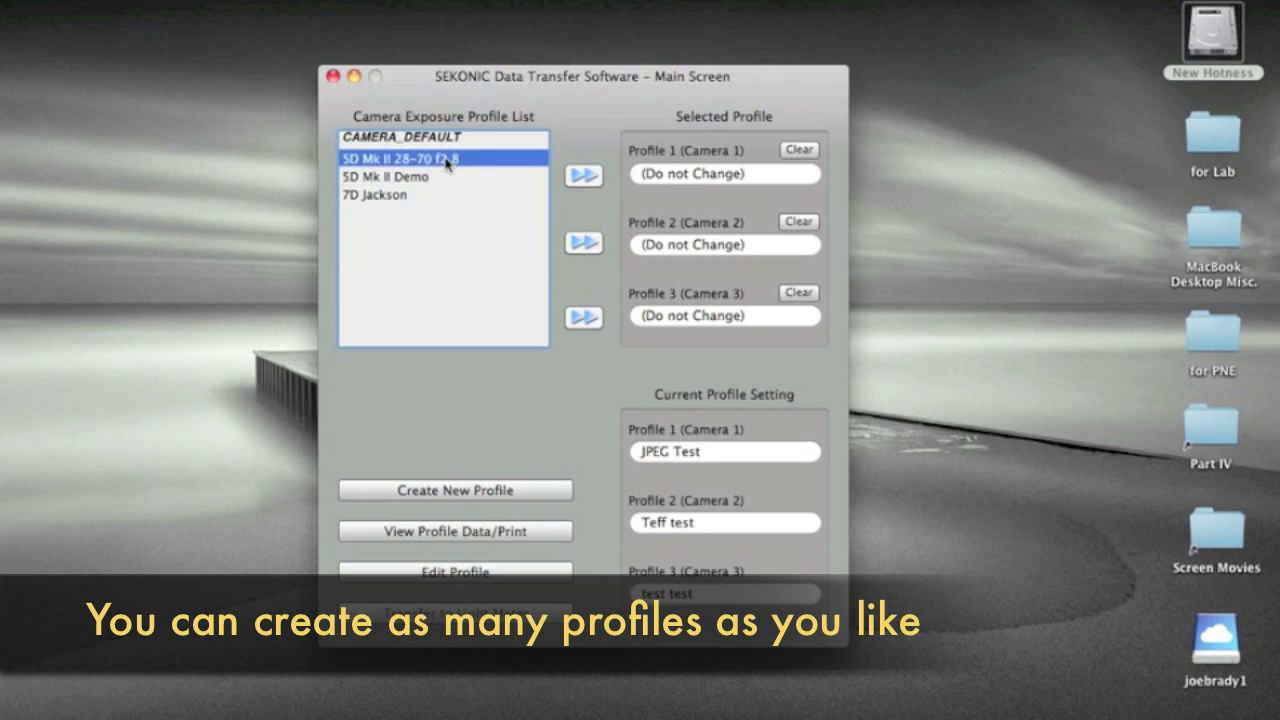
pyautogui.click(584, 176)
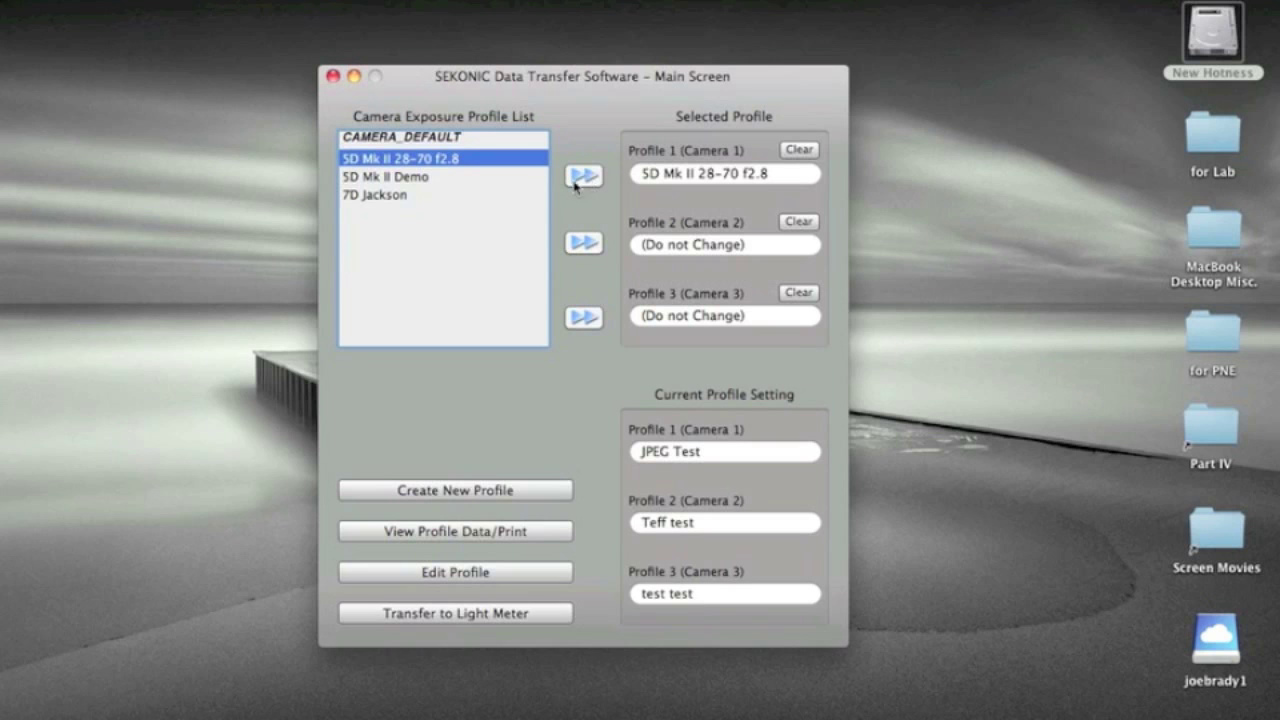
pyautogui.click(397, 196)
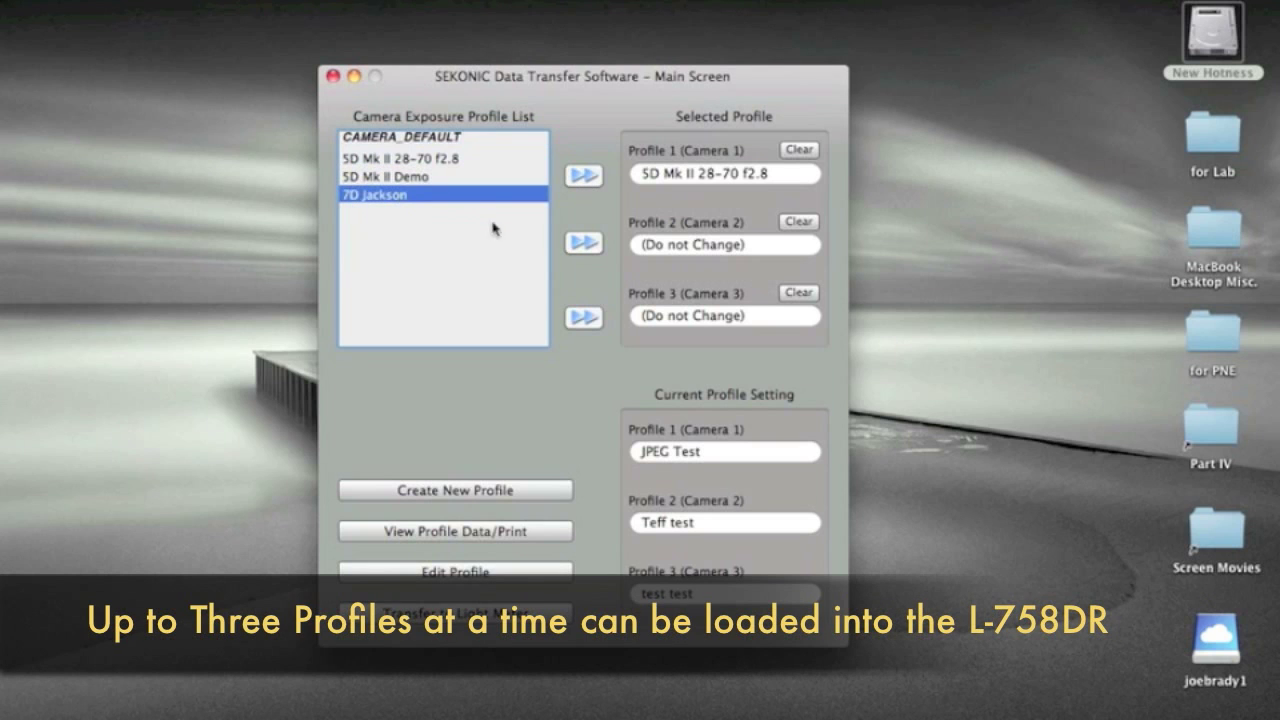
pyautogui.click(584, 244)
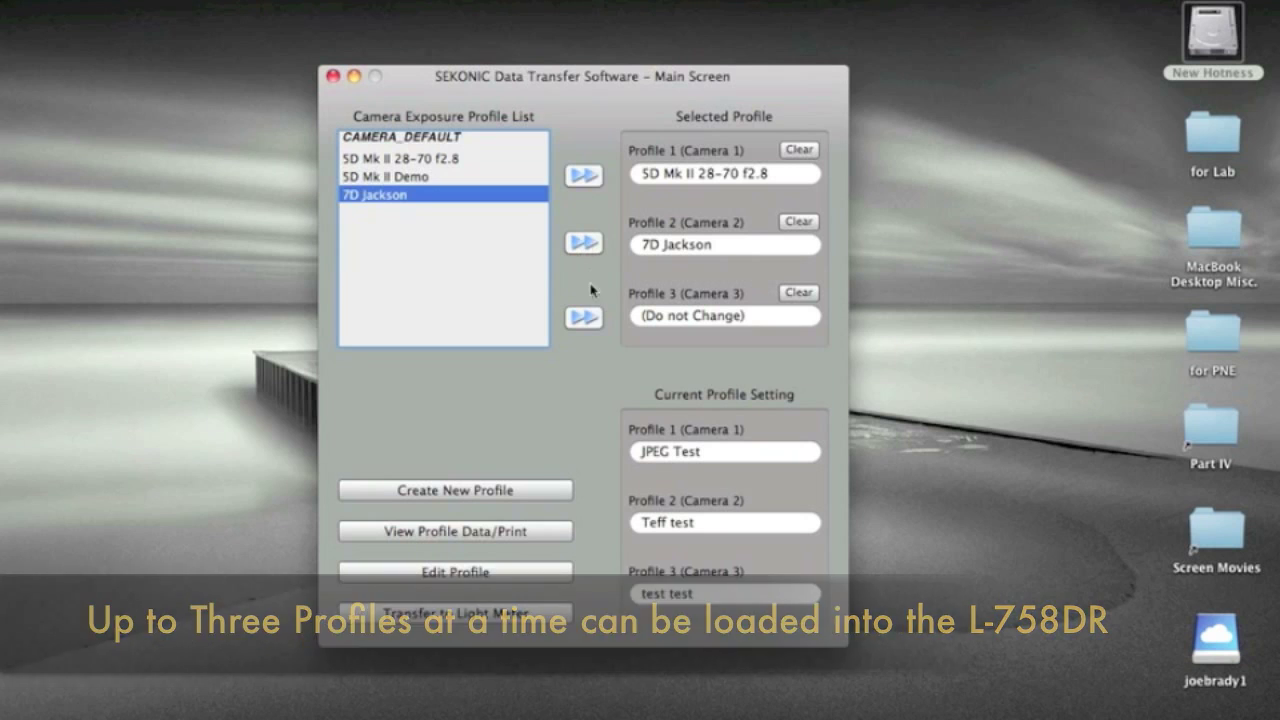
# Transfer the selected camera profiles to the light meter and quit the program.
pyautogui.click(498, 614)
pyautogui.click(707, 178)
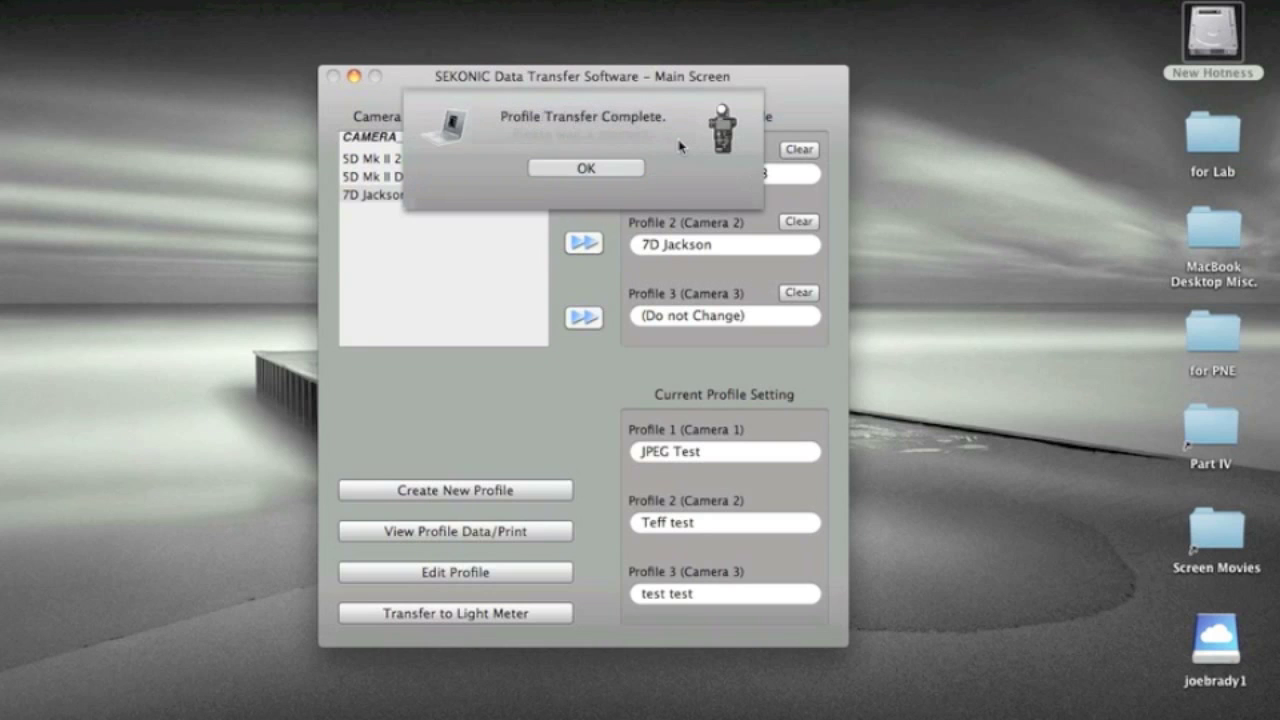
pyautogui.click(617, 169)
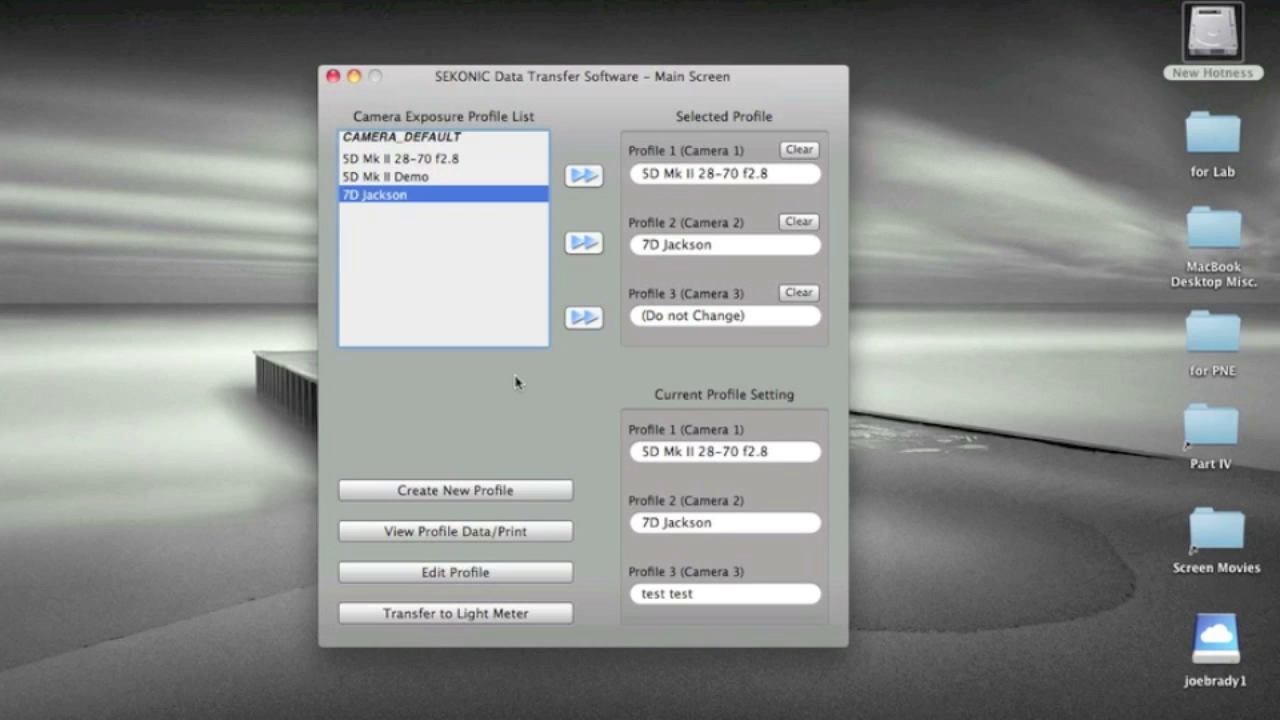
pyautogui.click(262, 1)
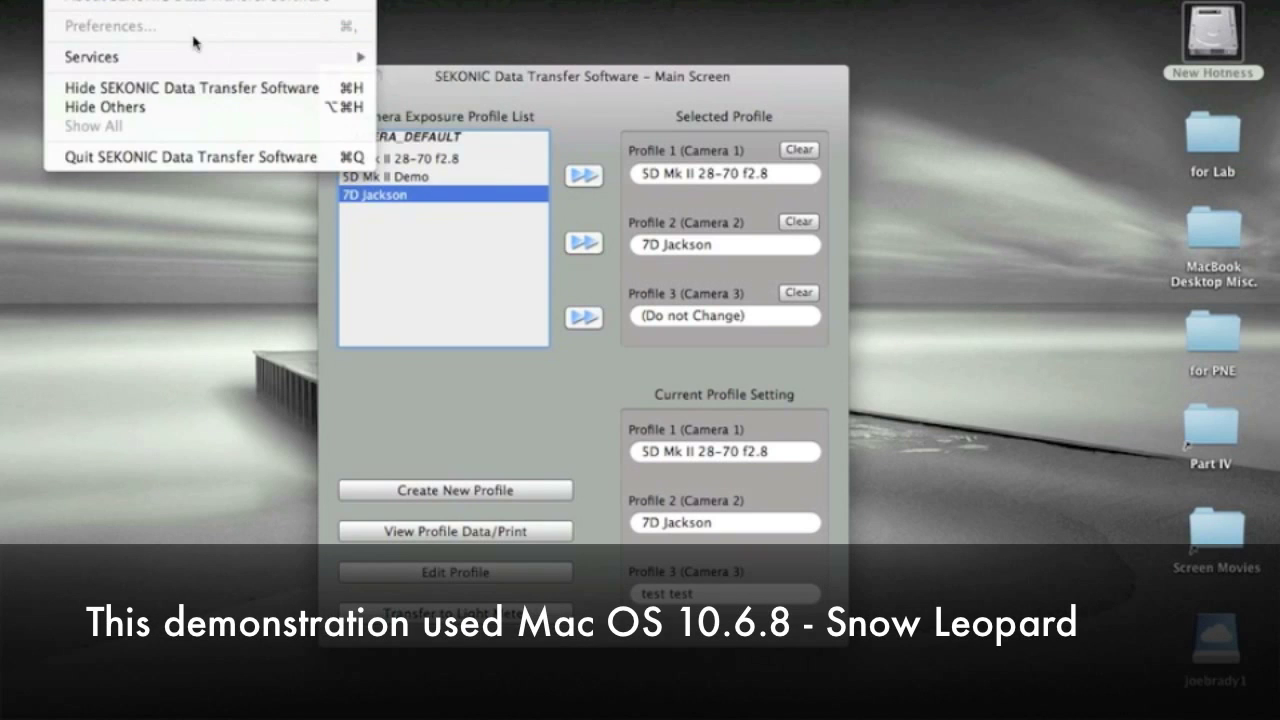
pyautogui.click(203, 157)
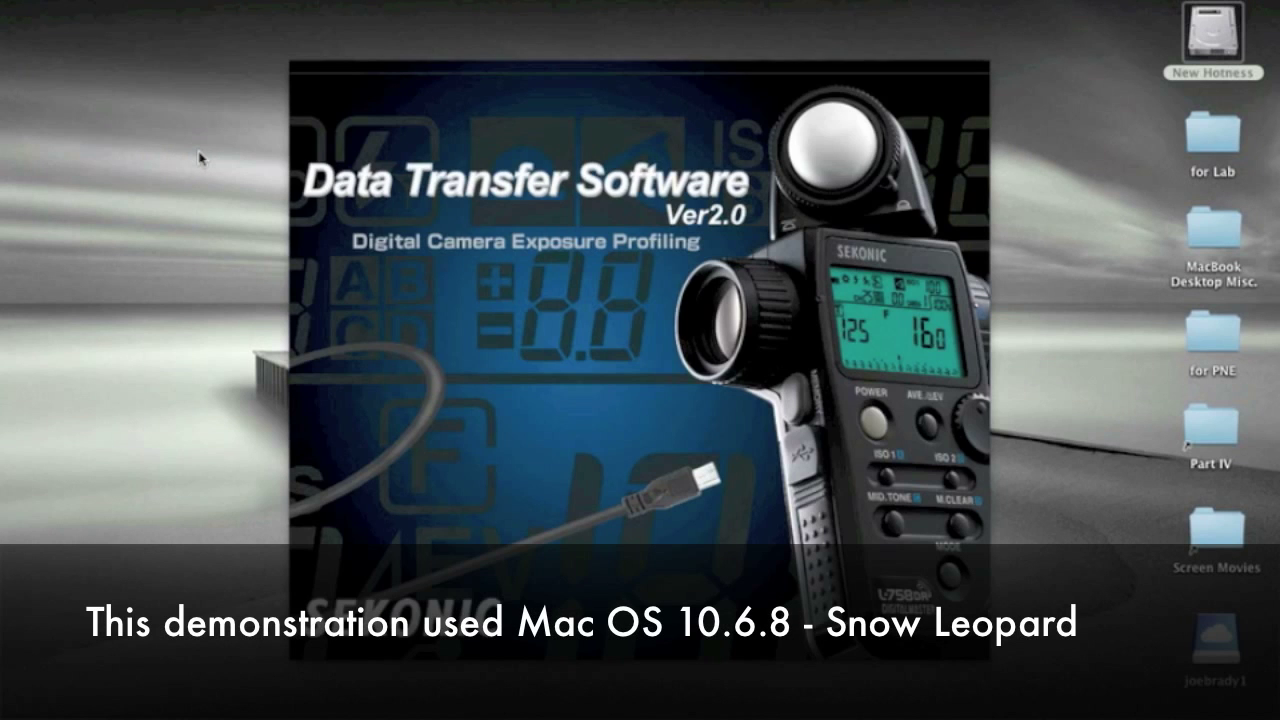